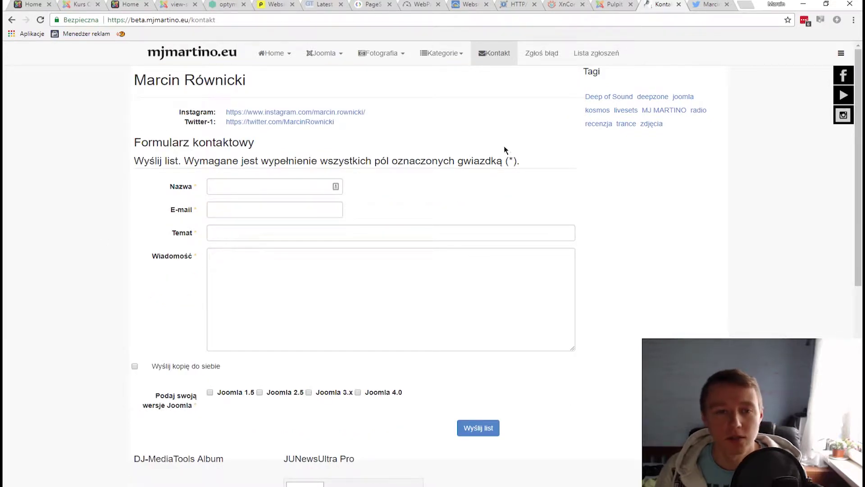
# Examine the Instagram and Twitter-1 links and the contact form on the public contact page
pyautogui.moveTo(184, 109); pyautogui.dragTo(210, 117)
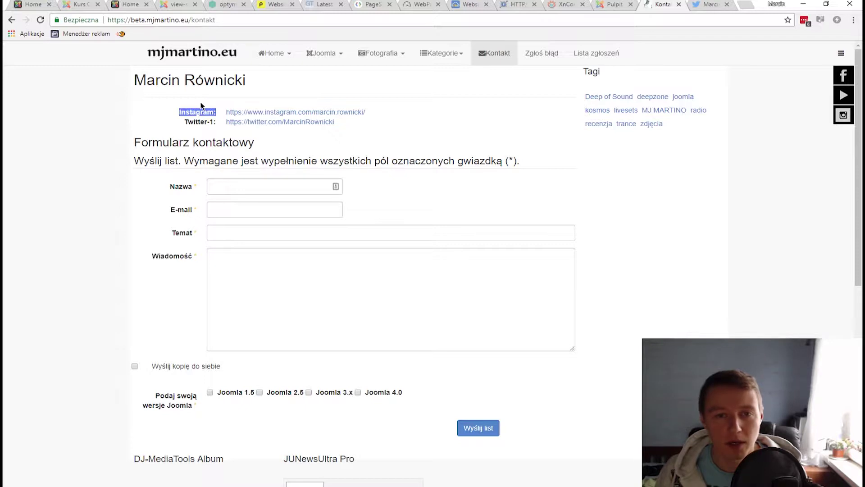
pyautogui.click(457, 136)
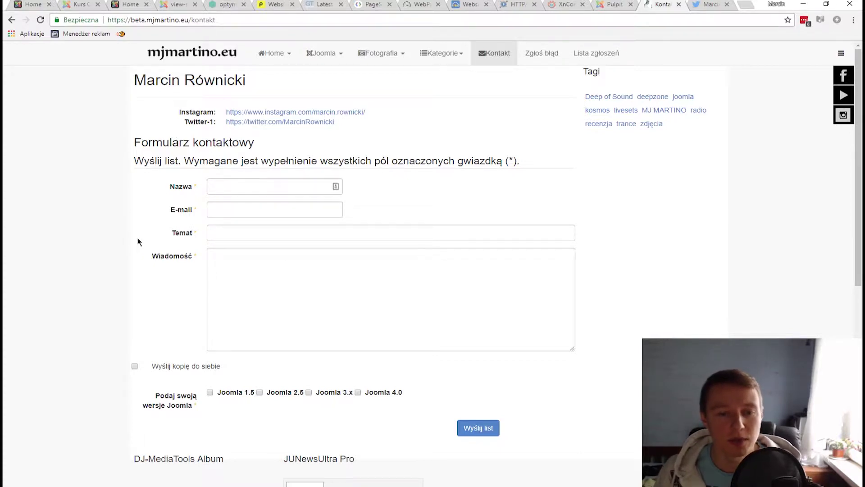
pyautogui.scroll(-1, 137, 237)
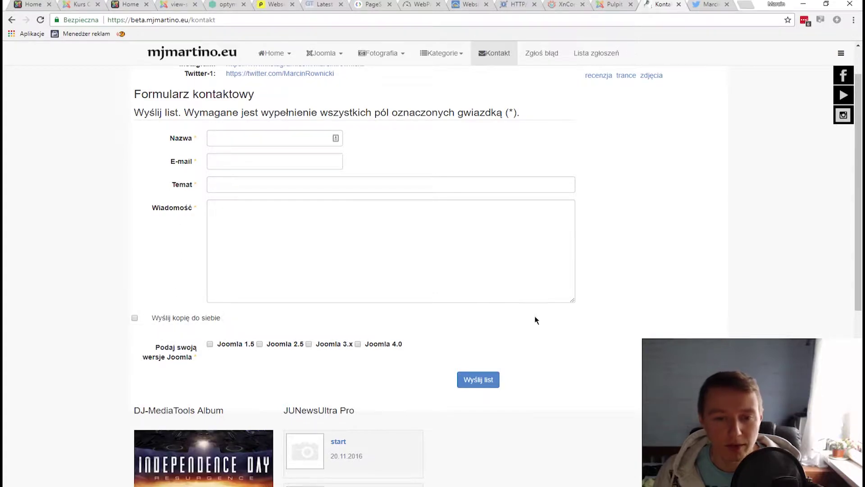
pyautogui.scroll(1, 535, 320)
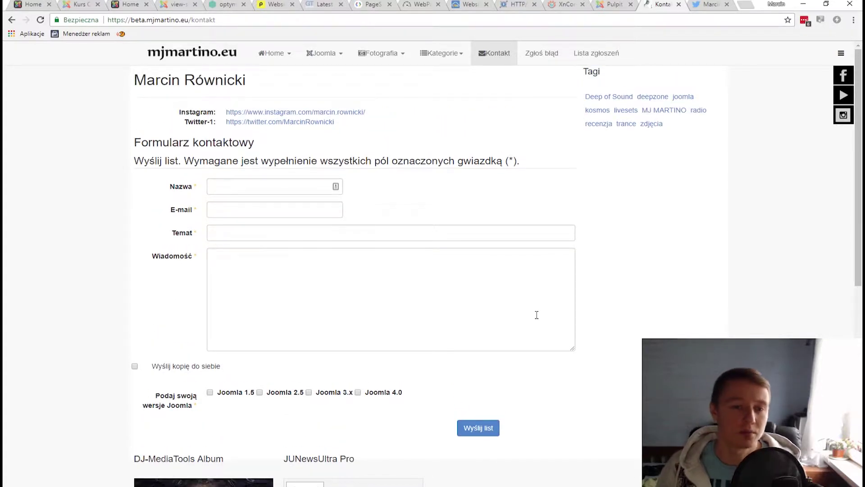
# Open the list of custom fields of the Kontakty component in the Joomla administration
pyautogui.click(608, 5)
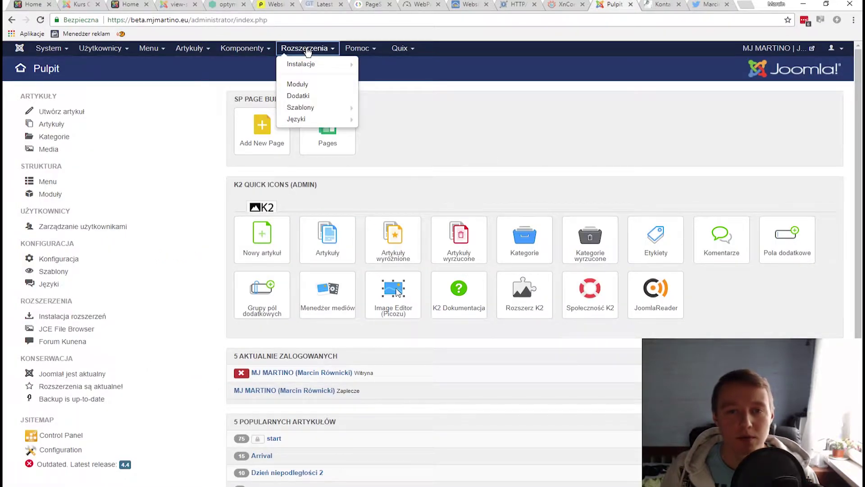
pyautogui.click(247, 48)
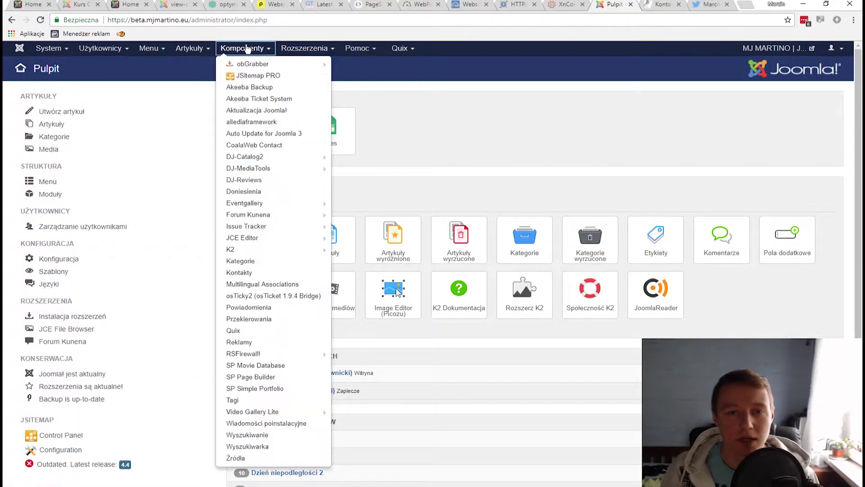
pyautogui.click(259, 273)
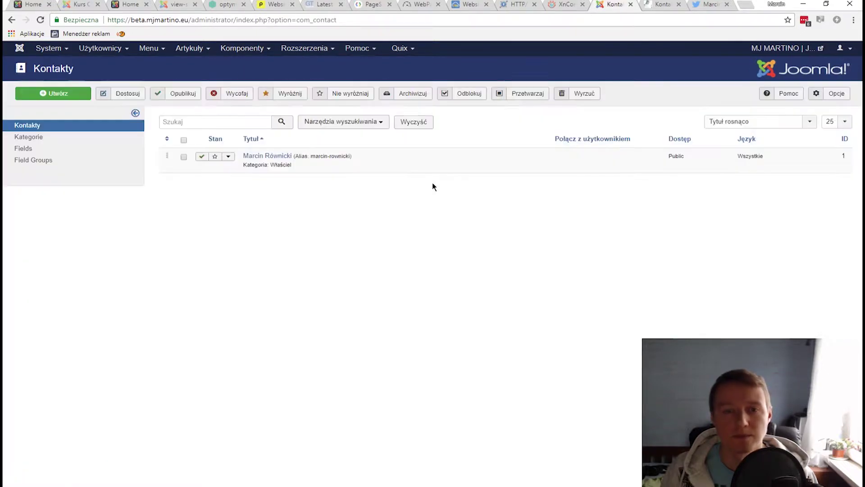
pyautogui.click(57, 147)
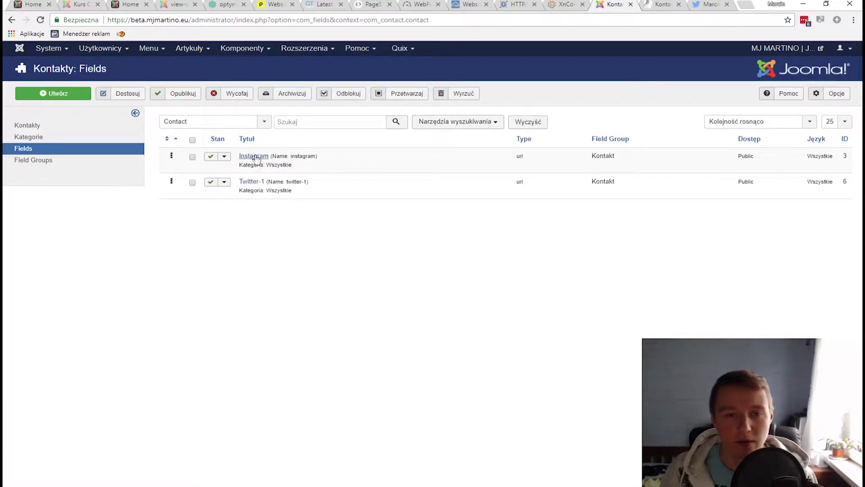
# Look at the custom fields for the Kategoria context, and return the list to the Contact context
pyautogui.click(264, 123)
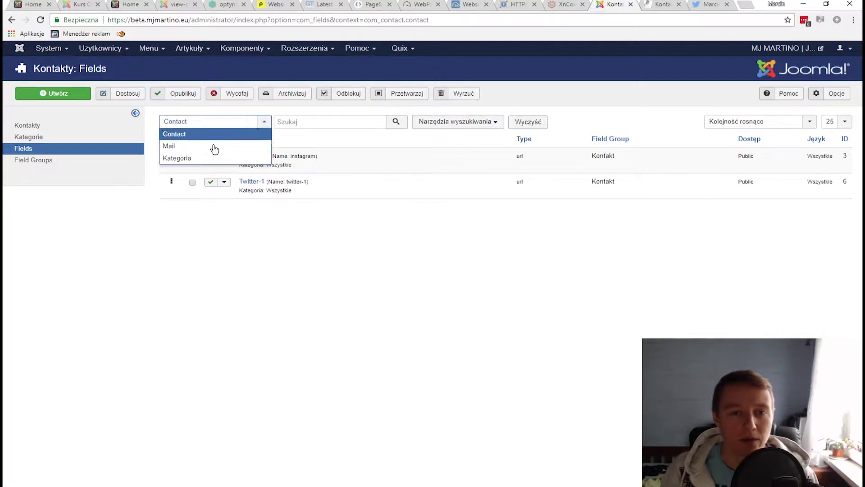
pyautogui.click(210, 159)
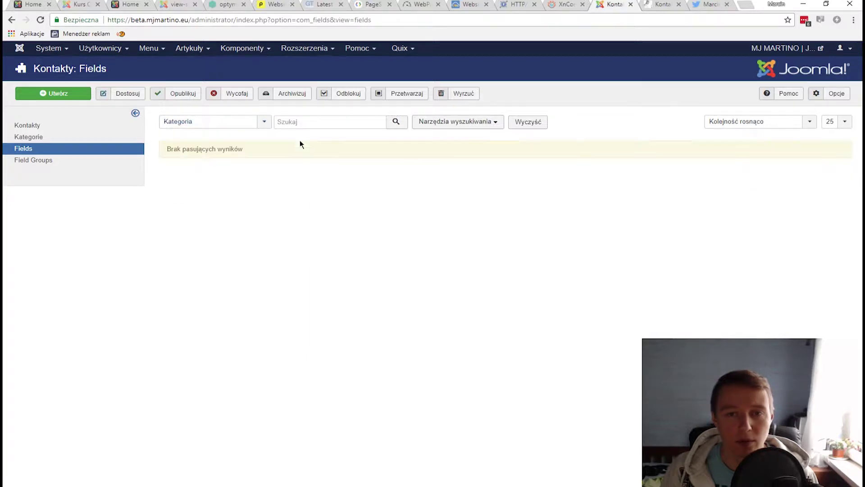
pyautogui.click(256, 130)
pyautogui.click(251, 134)
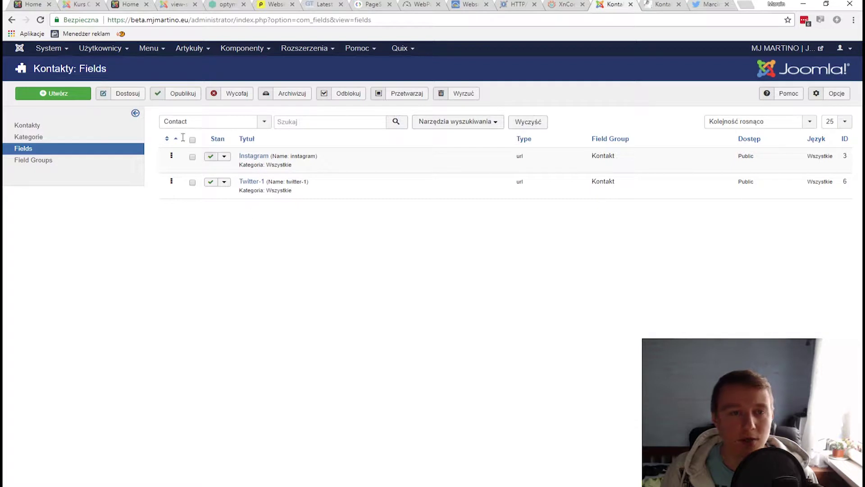
# Start a new contact field of type URL (url) and assign it to the Kontakt field group
pyautogui.click(75, 93)
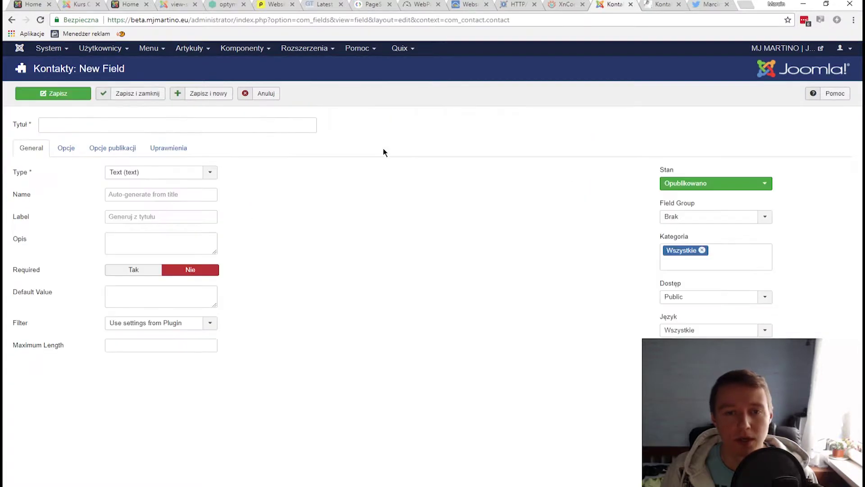
pyautogui.click(210, 172)
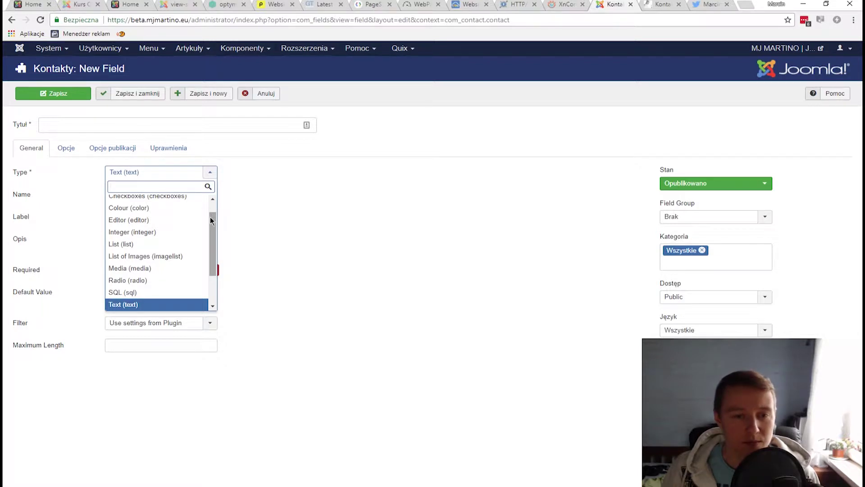
pyautogui.moveTo(215, 232); pyautogui.dragTo(206, 291)
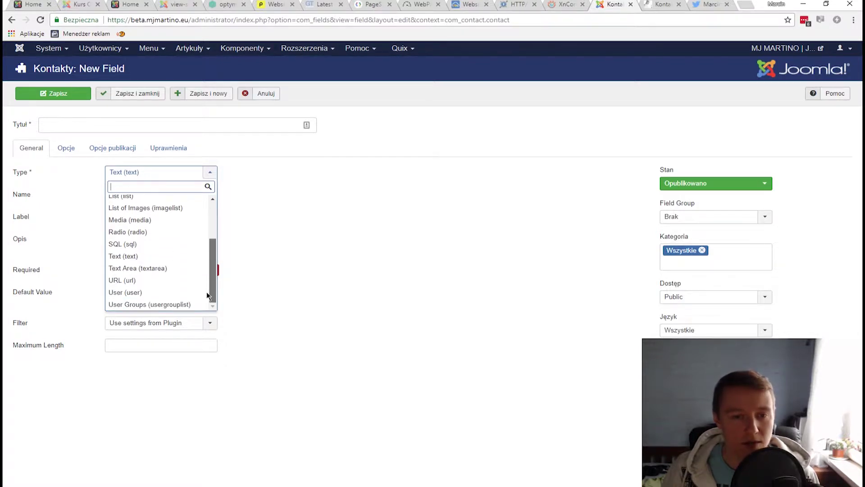
pyautogui.click(167, 281)
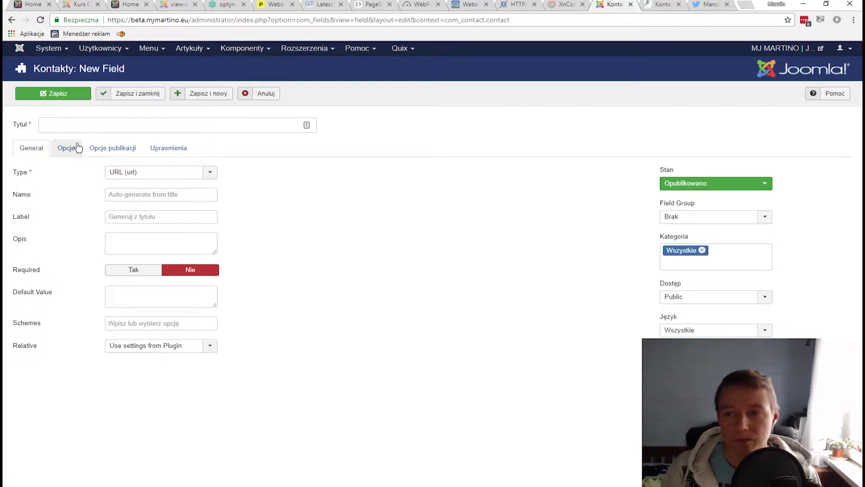
pyautogui.click(706, 217)
pyautogui.click(717, 240)
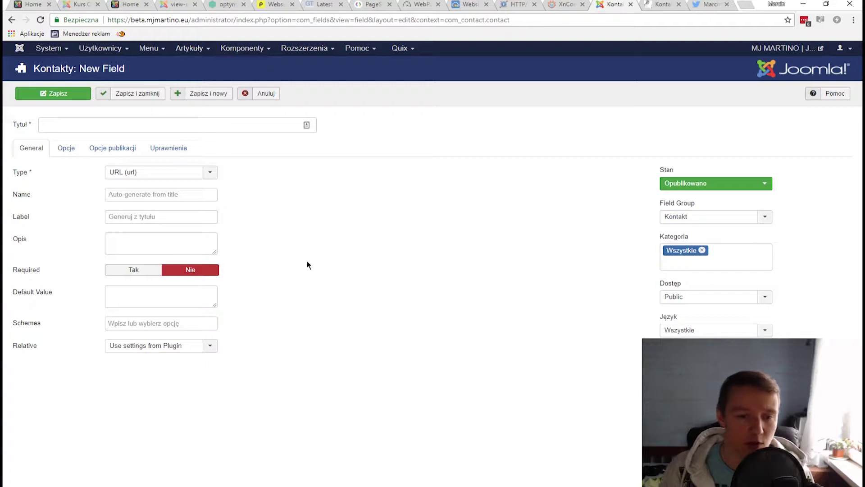
# Add HTTPS as the new field's allowed scheme and make the field required
pyautogui.click(205, 319)
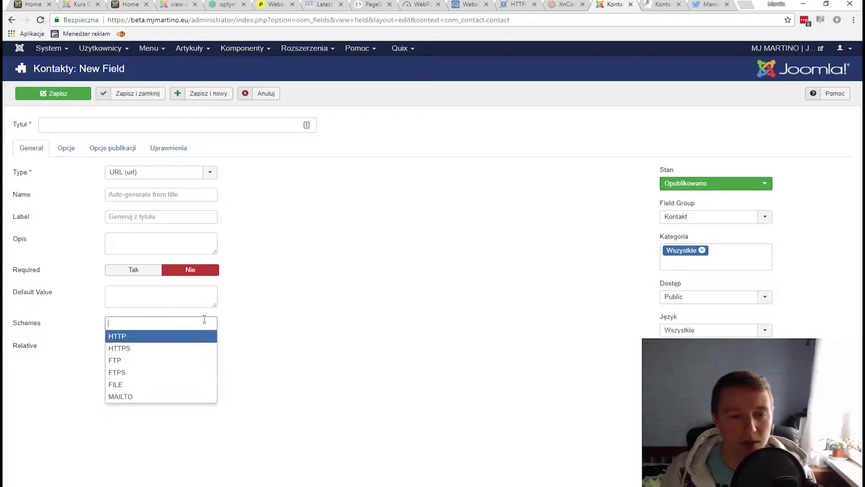
pyautogui.click(138, 349)
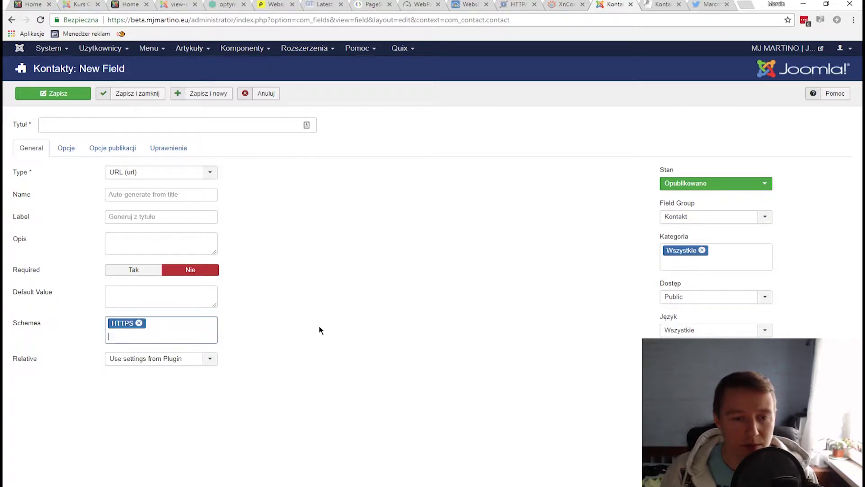
pyautogui.click(124, 271)
# Title the new field "Twój blog" and use the same text as its label
pyautogui.click(74, 126)
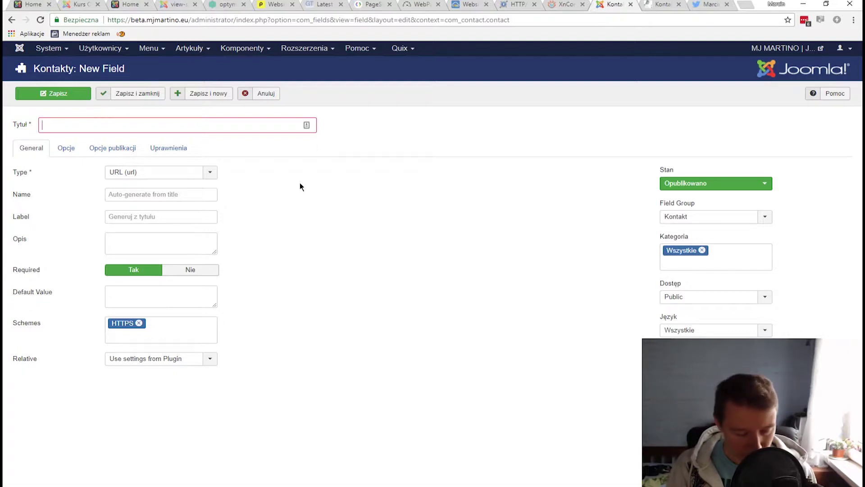
pyautogui.write('Twój blo')
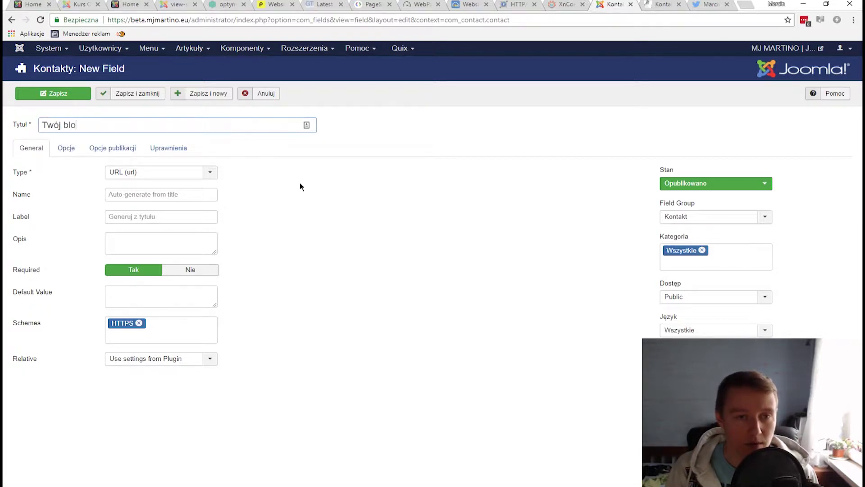
pyautogui.hotkey('ctrl', 'shift', 'Left')
pyautogui.hotkey('ctrl', 'shift', 'Left')
pyautogui.click(114, 129)
pyautogui.hotkey('ctrl', 'a')
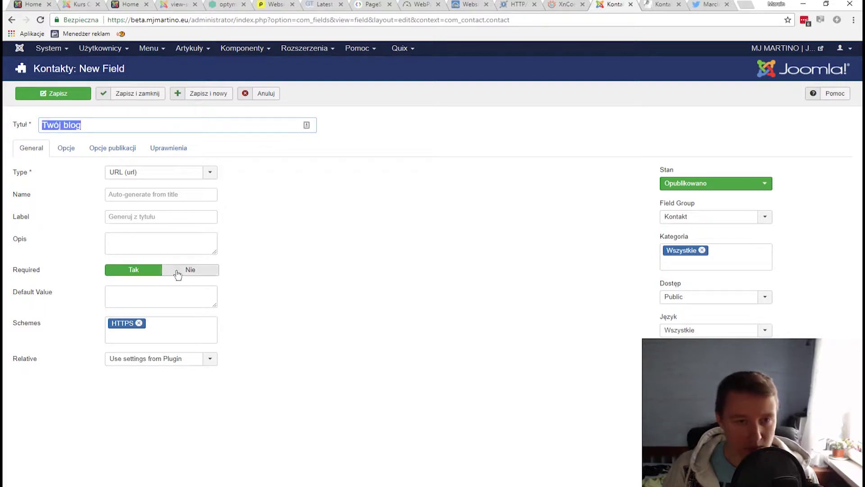
pyautogui.click(169, 247)
pyautogui.click(159, 302)
# Enter "Podaj adres do swojego bloga" as the field's description
pyautogui.click(154, 236)
pyautogui.write('P')
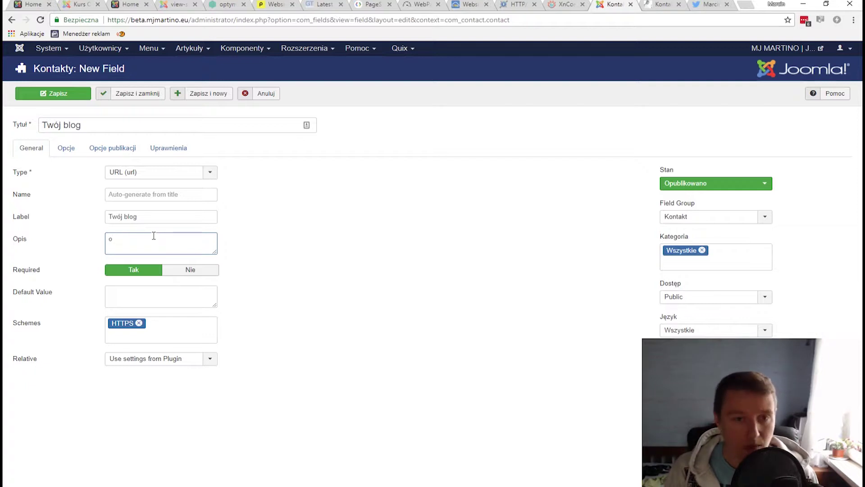
pyautogui.write('odaj adres do swojego bloga')
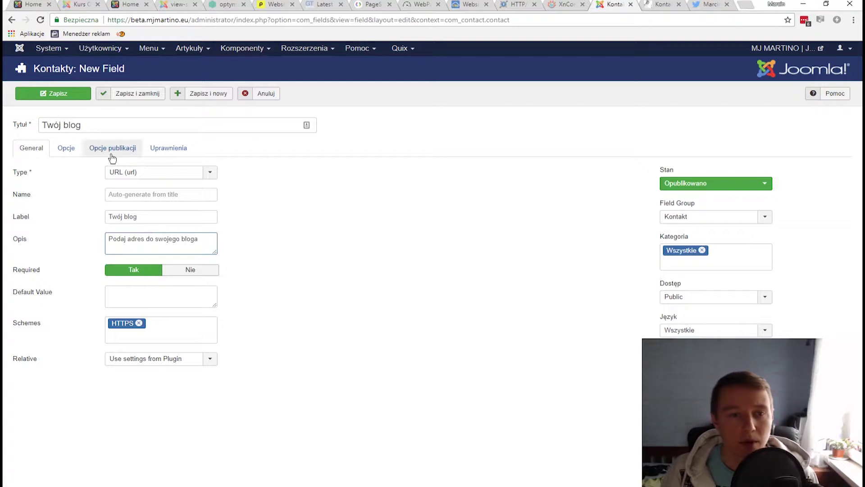
# Check the new field's display options, and save and close the field
pyautogui.click(67, 149)
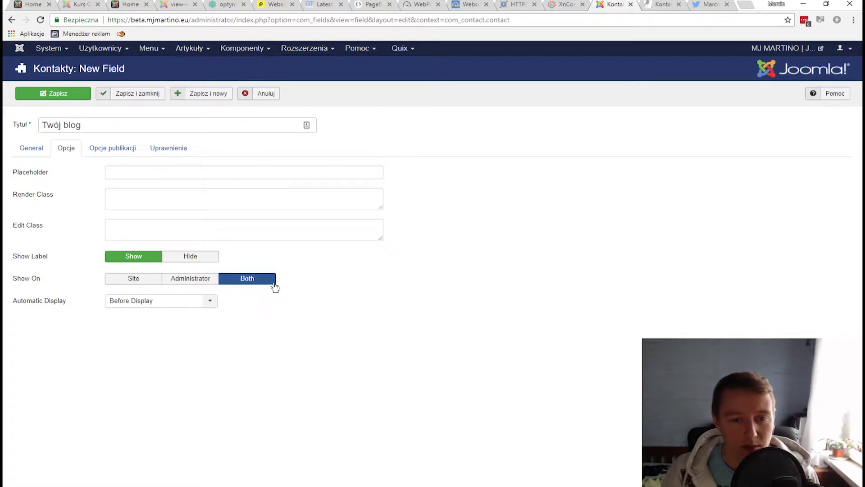
pyautogui.click(44, 147)
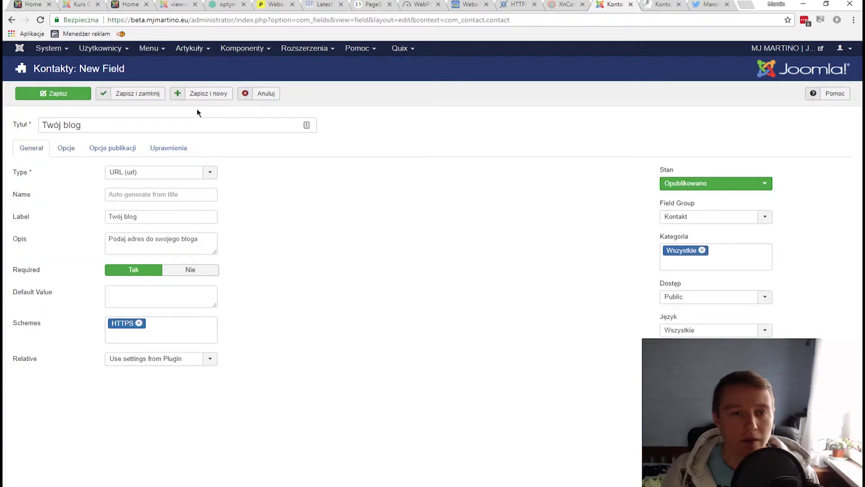
pyautogui.click(140, 94)
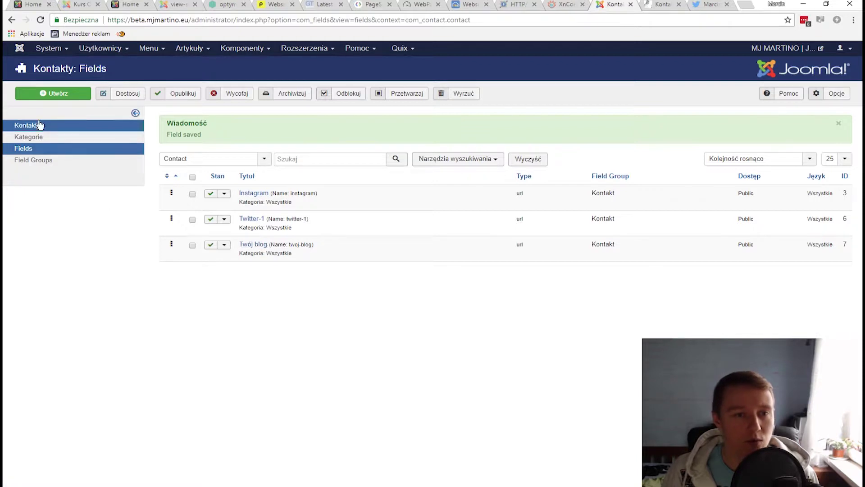
# Open the existing contact for editing and show its custom fields in the Kontakt group
pyautogui.click(58, 126)
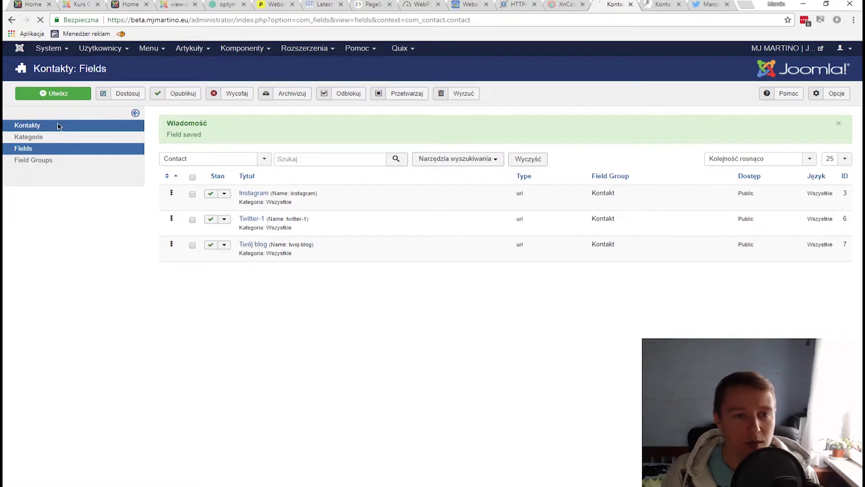
pyautogui.click(286, 157)
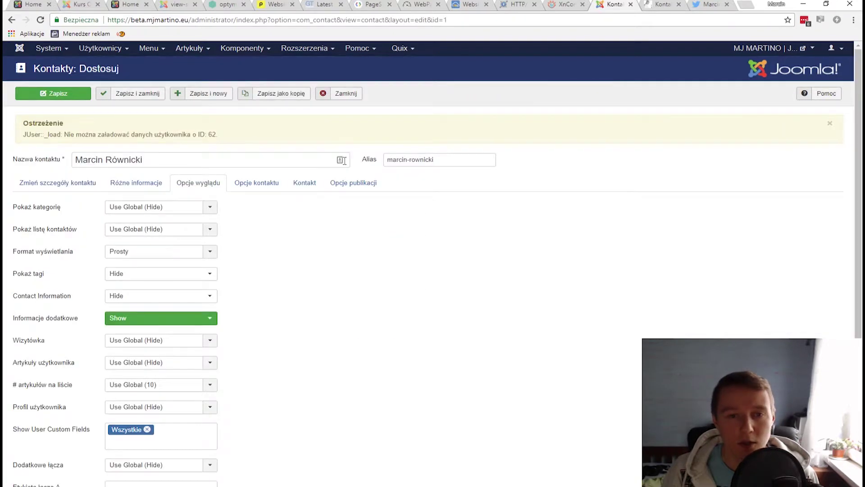
pyautogui.click(304, 186)
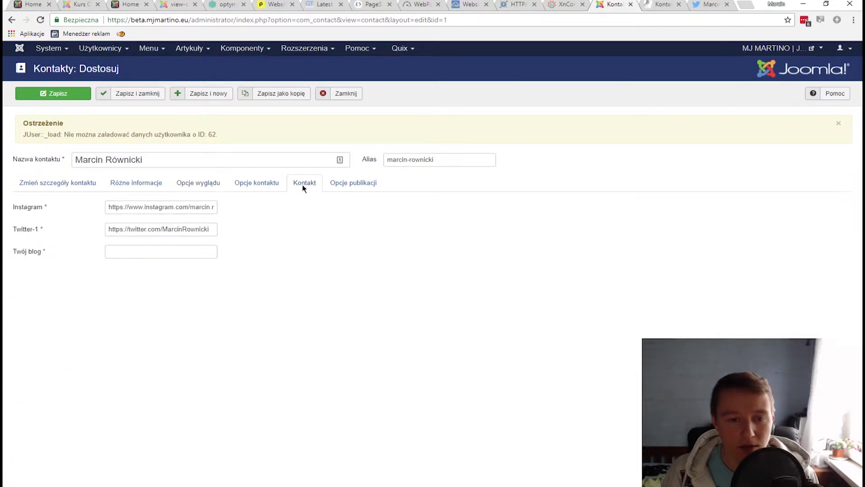
pyautogui.click(172, 252)
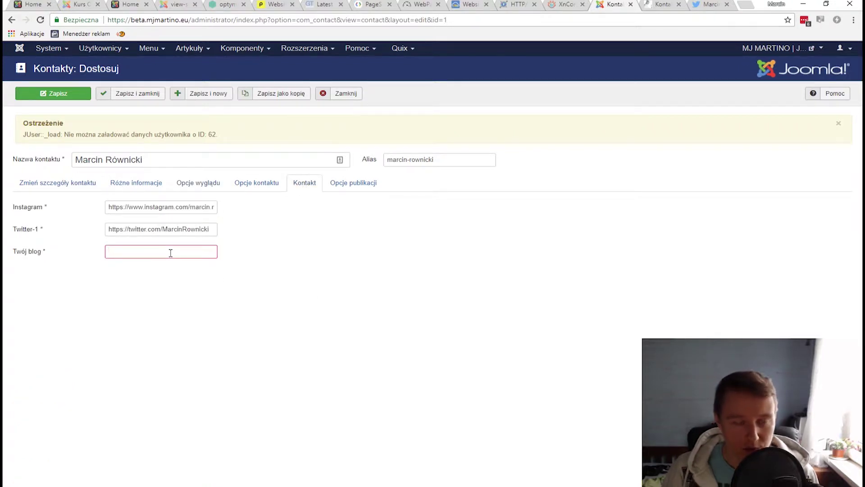
pyautogui.write('https ')
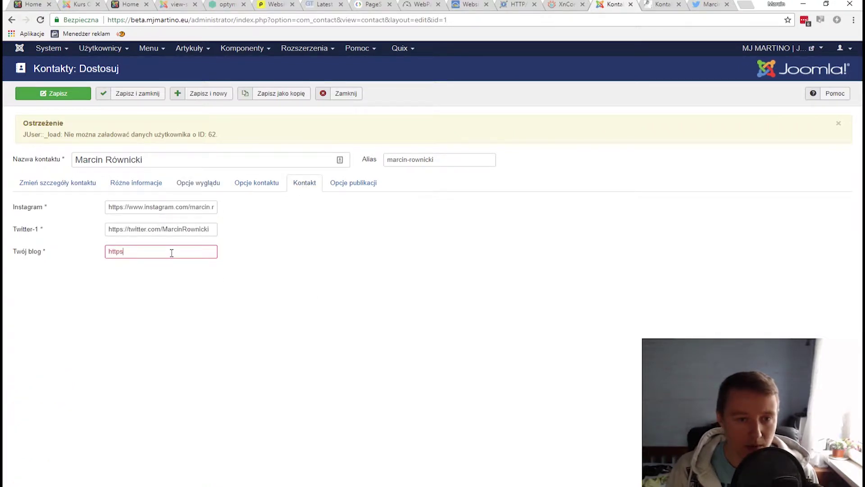
pyautogui.write('://')
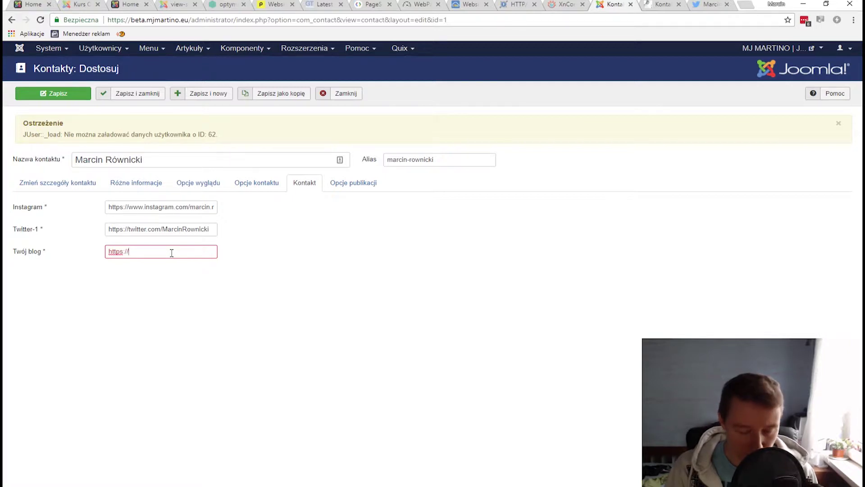
pyautogui.write('cob')
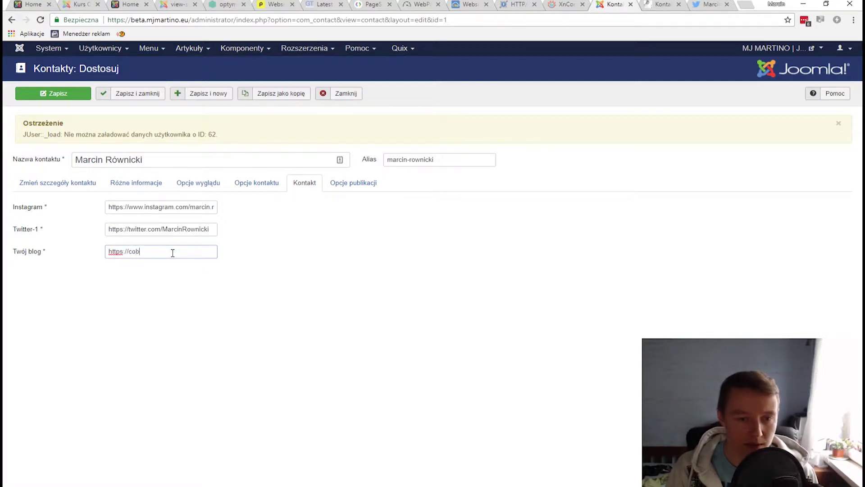
pyautogui.write('ejrzec.pl')
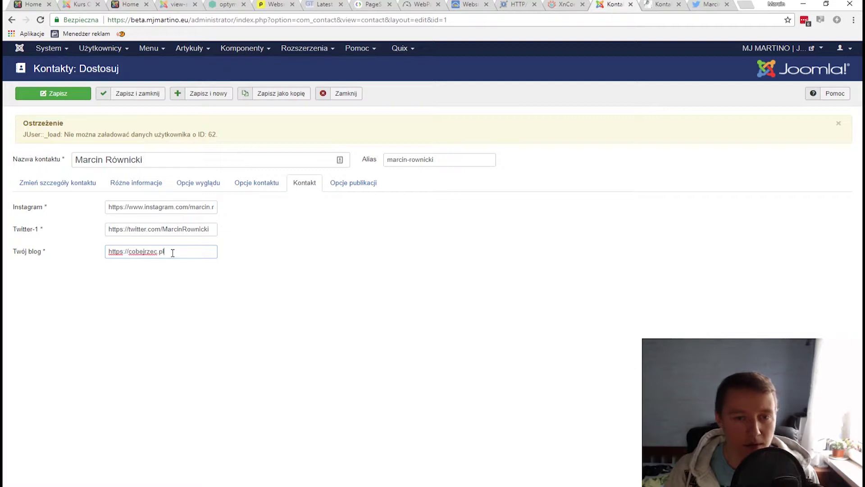
pyautogui.click(149, 95)
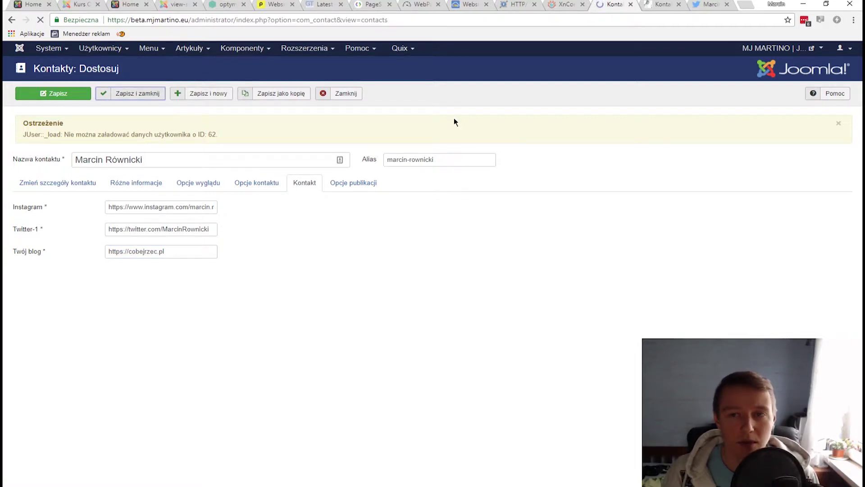
# Check the public contact page for the new blog link and the existing fields of the contact form
pyautogui.click(660, 12)
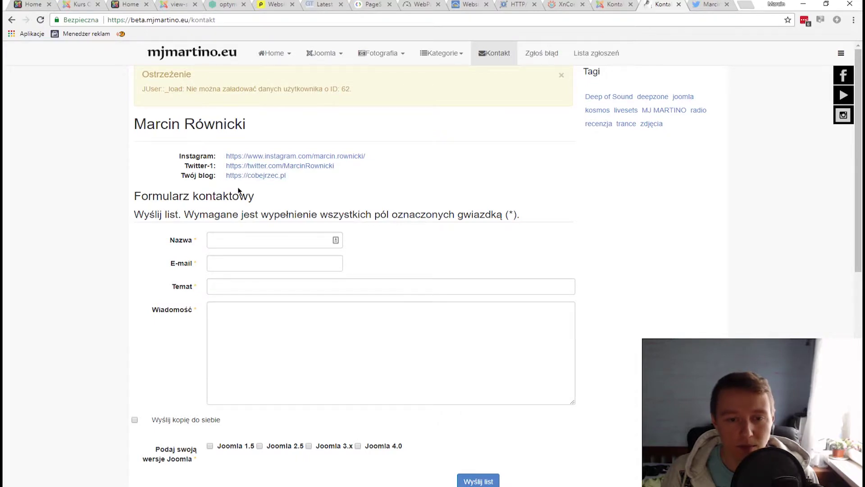
pyautogui.scroll(-3, 396, 176)
pyautogui.scroll(4, 456, 249)
pyautogui.scroll(-3, 458, 253)
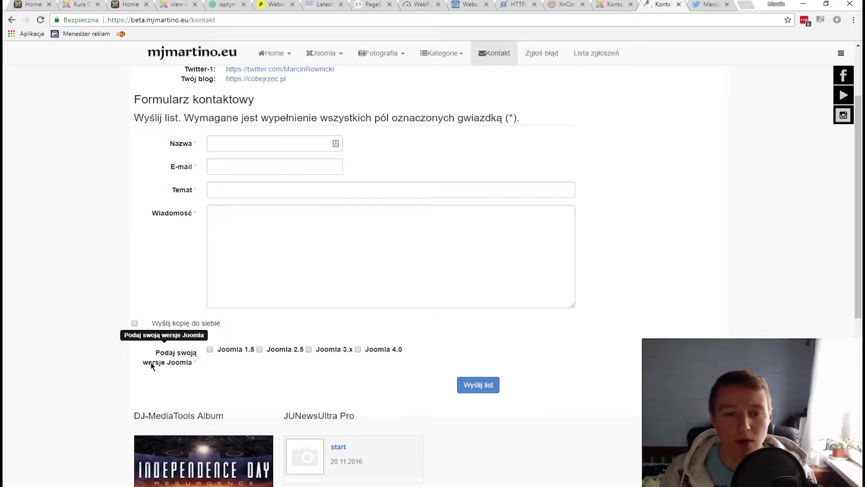
# Return to the contact administration and list the custom fields of the Mail context
pyautogui.click(609, 5)
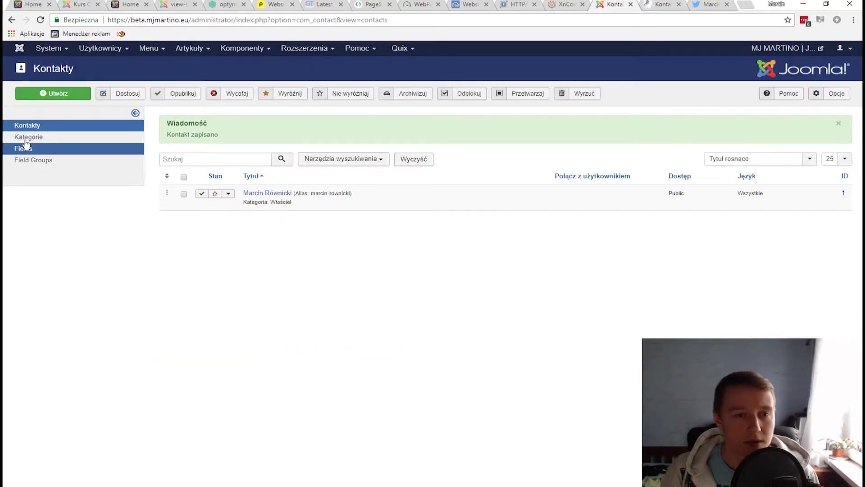
pyautogui.click(51, 149)
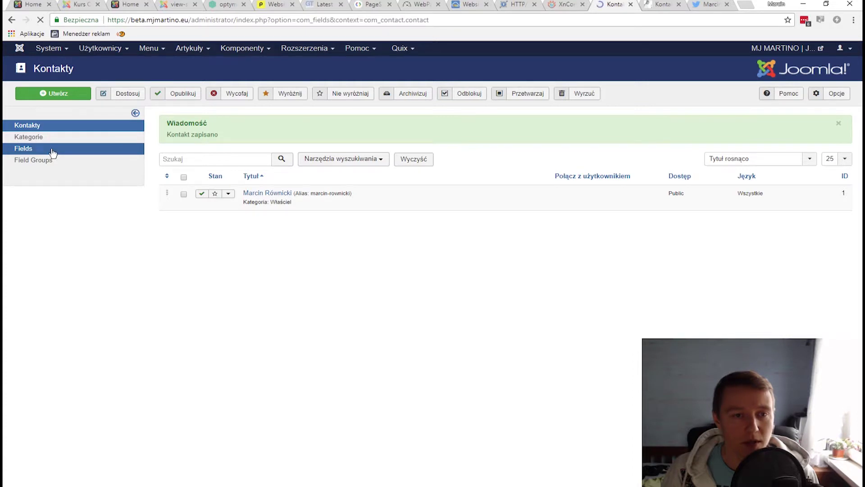
pyautogui.click(243, 122)
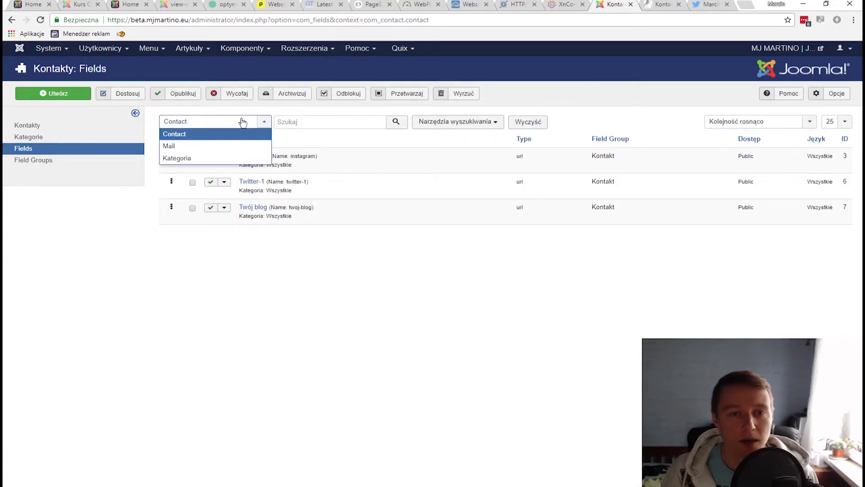
pyautogui.click(234, 147)
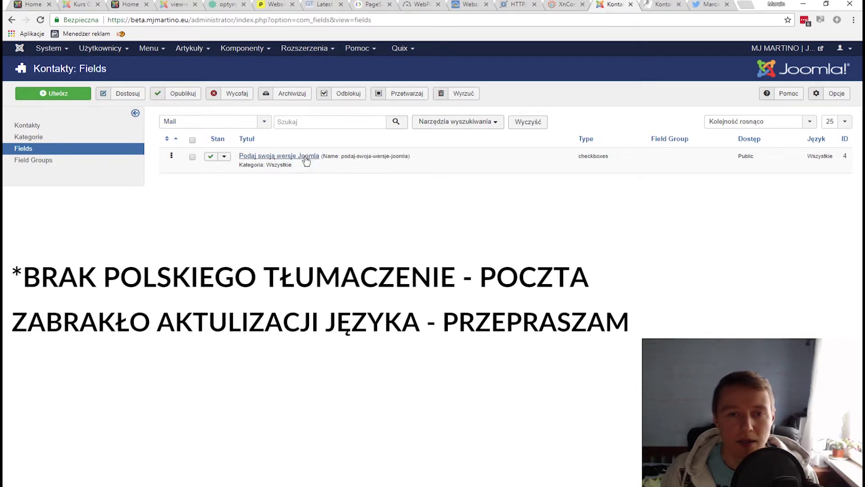
# Create a new mail field, review the available field types, and set its type to List (list)
pyautogui.click(54, 96)
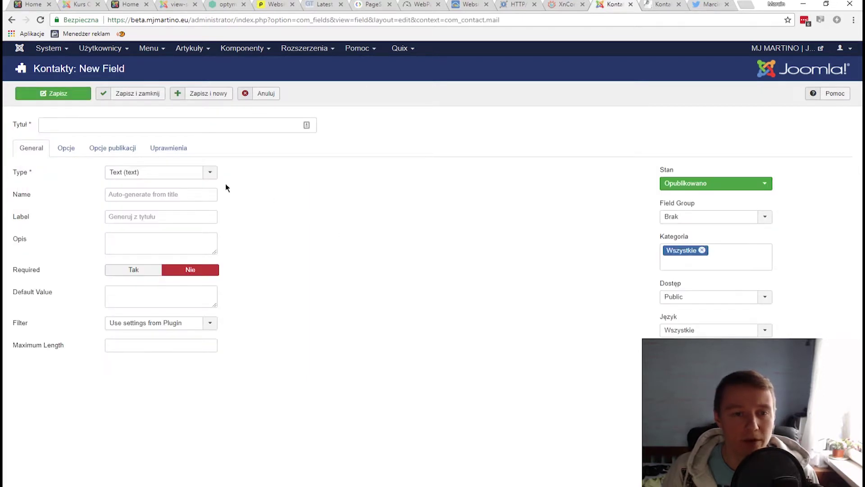
pyautogui.click(208, 172)
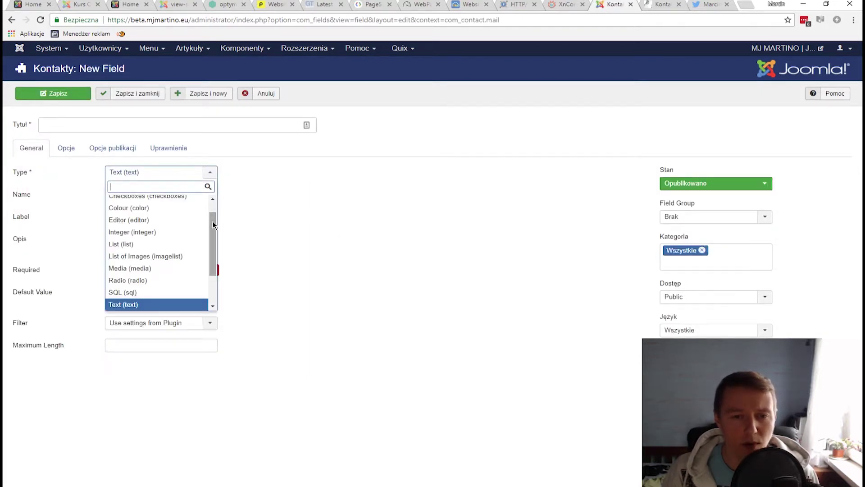
pyautogui.moveTo(213, 220); pyautogui.dragTo(211, 199)
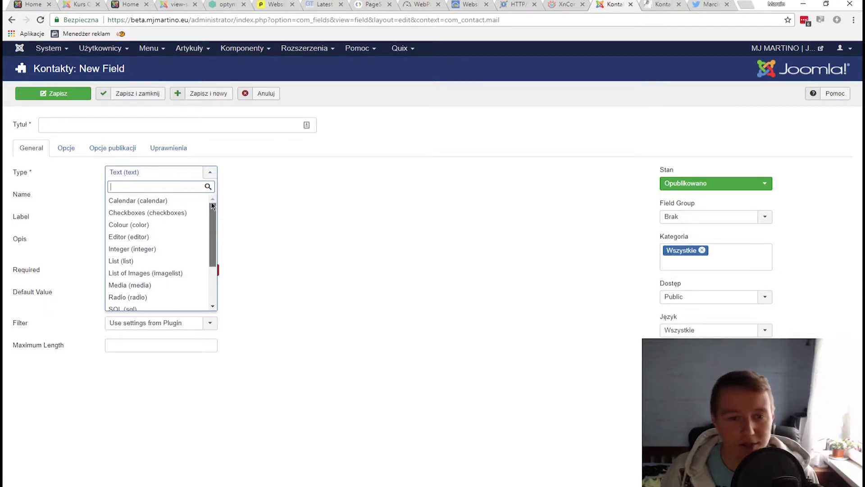
pyautogui.moveTo(213, 205); pyautogui.dragTo(210, 276)
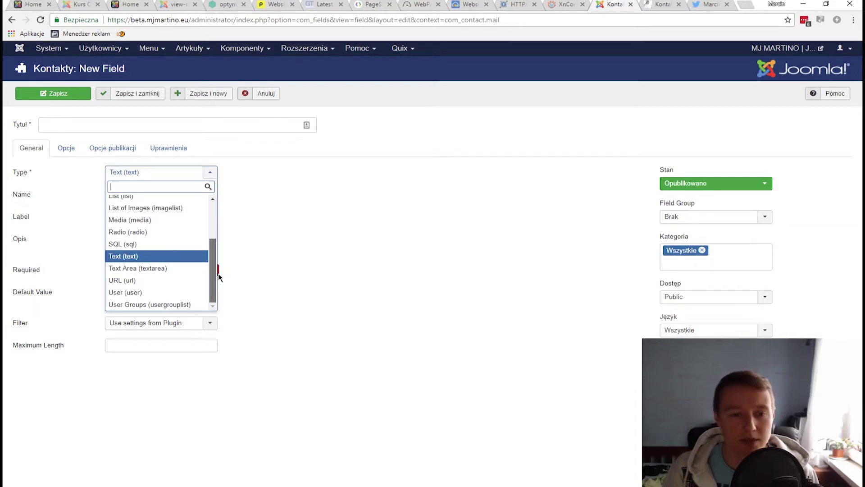
pyautogui.moveTo(215, 254); pyautogui.dragTo(216, 209)
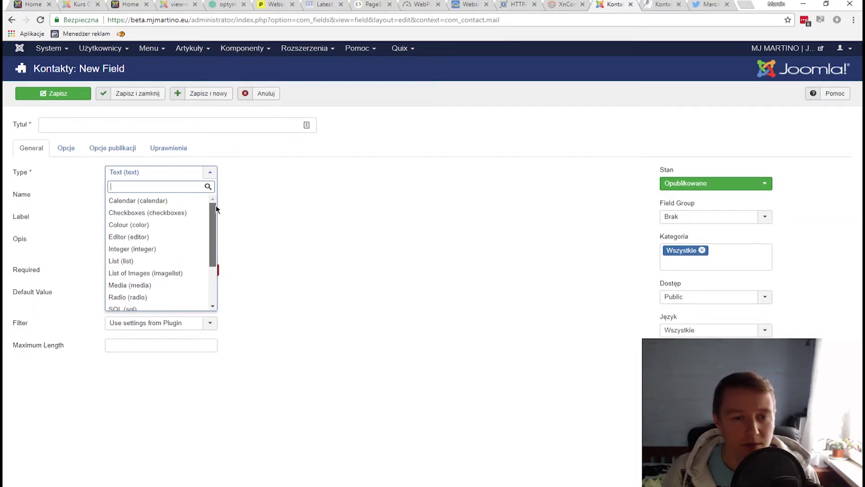
pyautogui.scroll(-2, 208, 228)
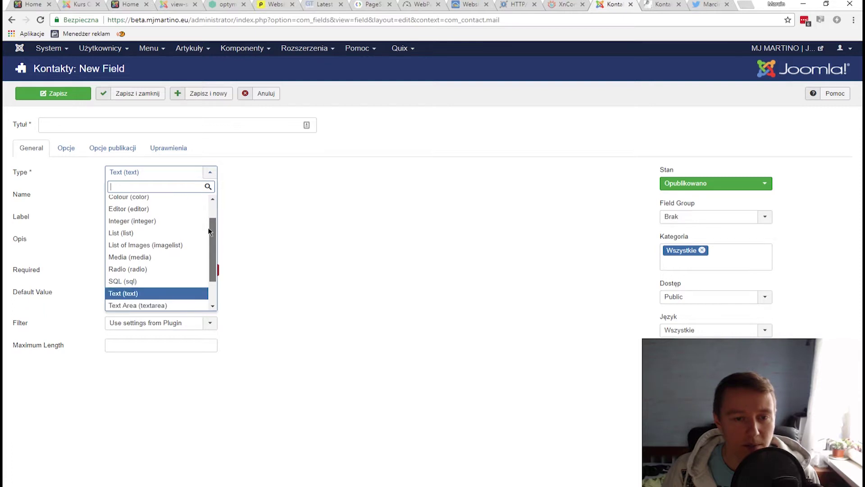
pyautogui.click(190, 232)
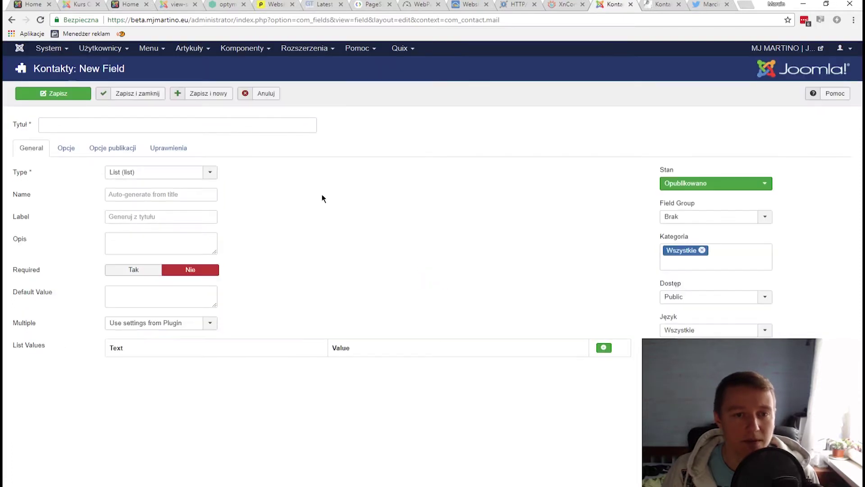
# Title the new list field "Twoja wersja PHP"
pyautogui.click(102, 127)
pyautogui.write('Twója we')
pyautogui.press('BackSpace')
pyautogui.press('BackSpace')
pyautogui.press('BackSpace')
pyautogui.write('oja wersja P')
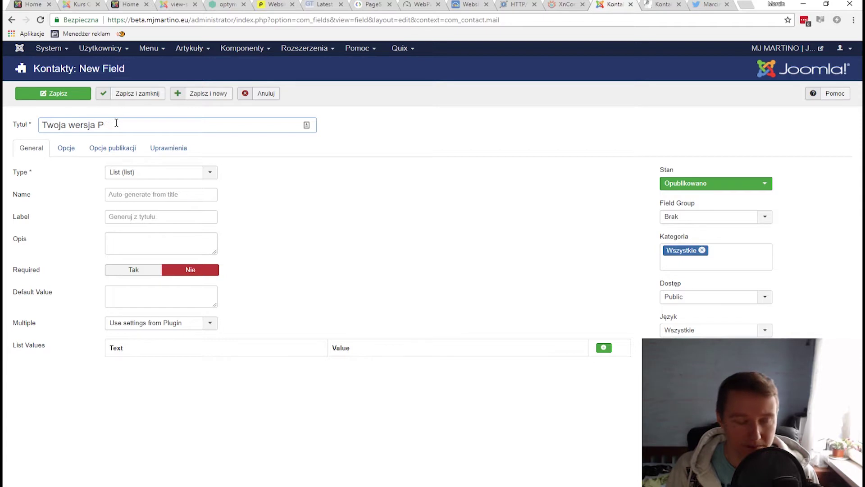
pyautogui.write('GHP')
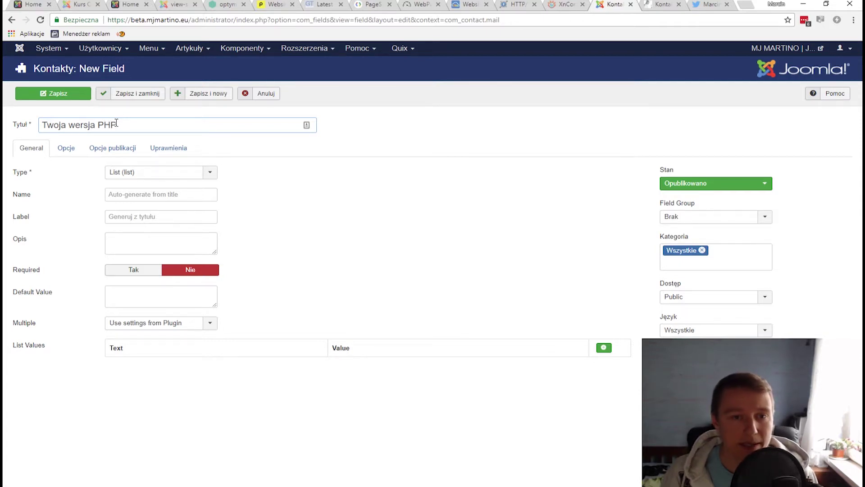
# Enter "Twoja wersja PHP" as the list field's description
pyautogui.click(192, 253)
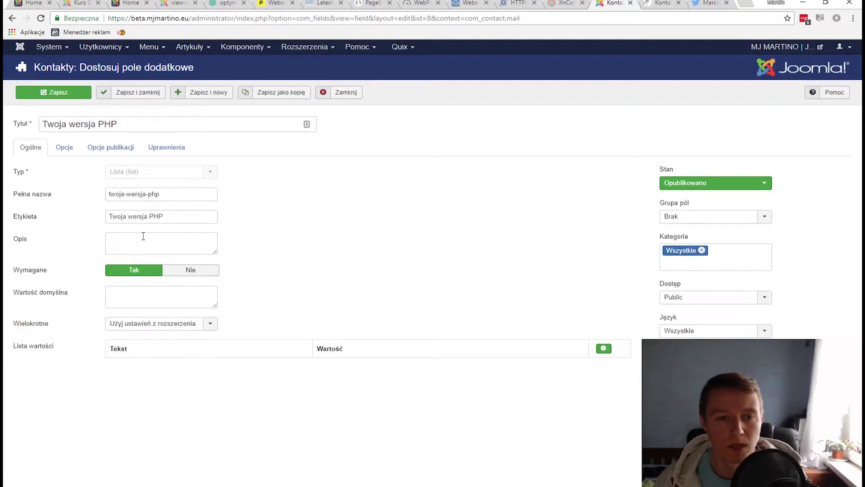
pyautogui.click(141, 237)
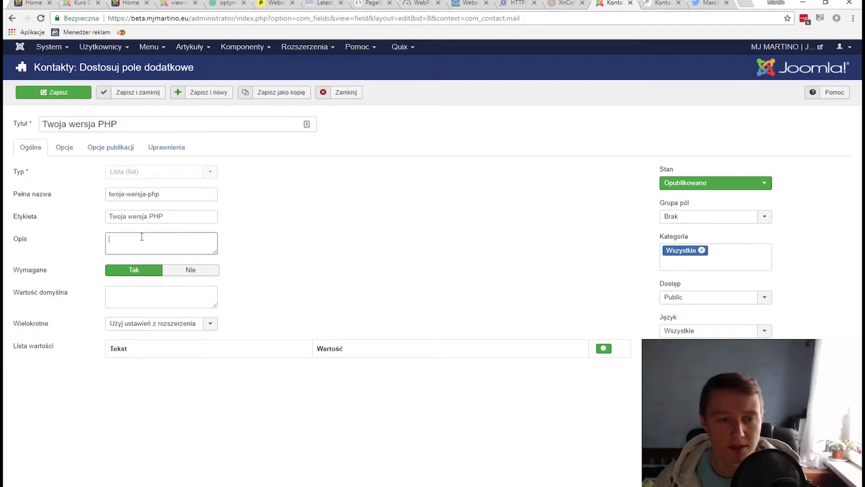
pyautogui.write('Tw')
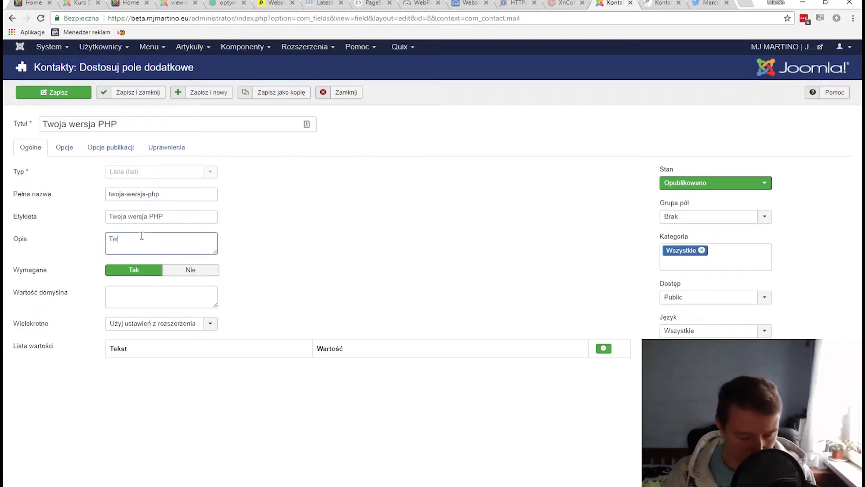
pyautogui.write('oja wer')
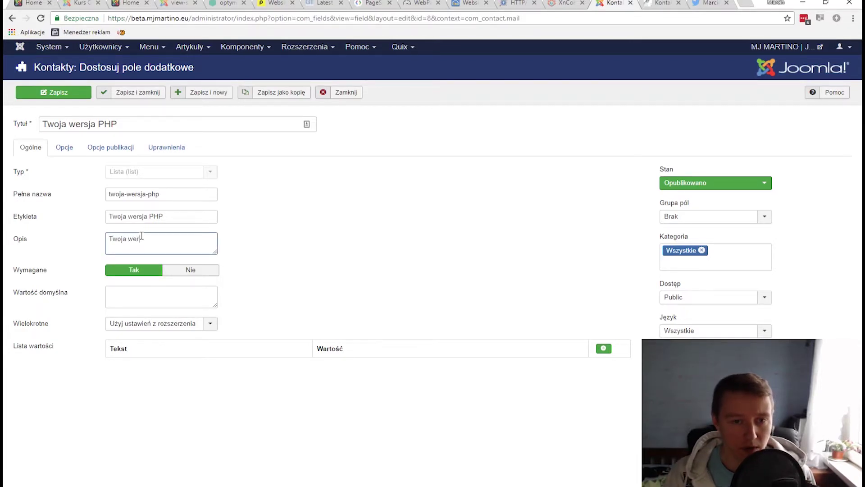
pyautogui.write('sja PHP')
pyautogui.press('BackSpace')
pyautogui.press('BackSpace')
pyautogui.press('BackSpace')
pyautogui.press('BackSpace')
pyautogui.press('BackSpace')
pyautogui.press('BackSpace')
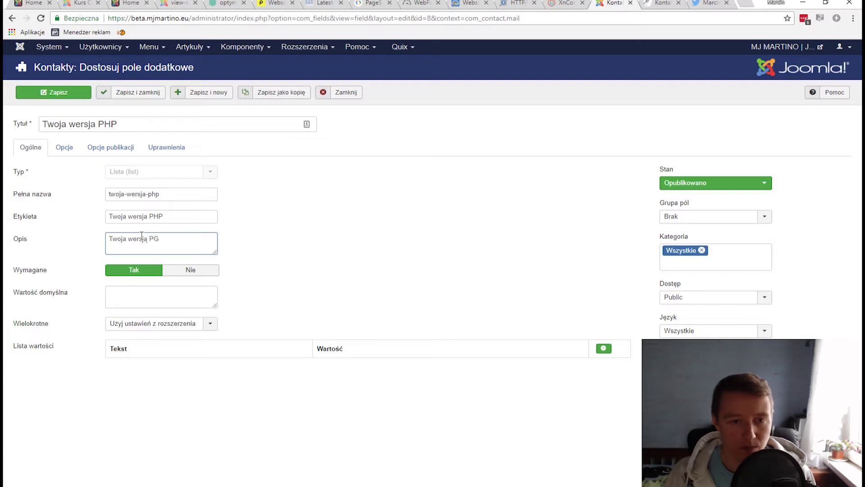
pyautogui.write('ja PHP')
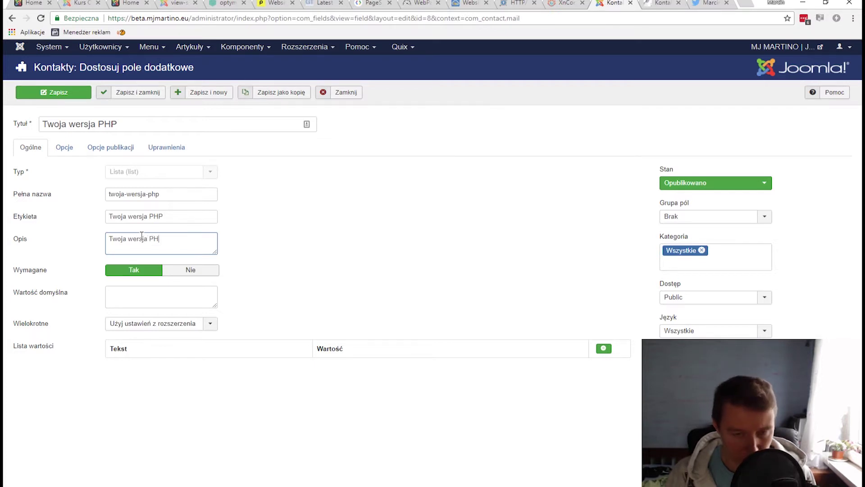
# Add a first list option with "PHP 5.5" as both its text and its value
pyautogui.click(603, 348)
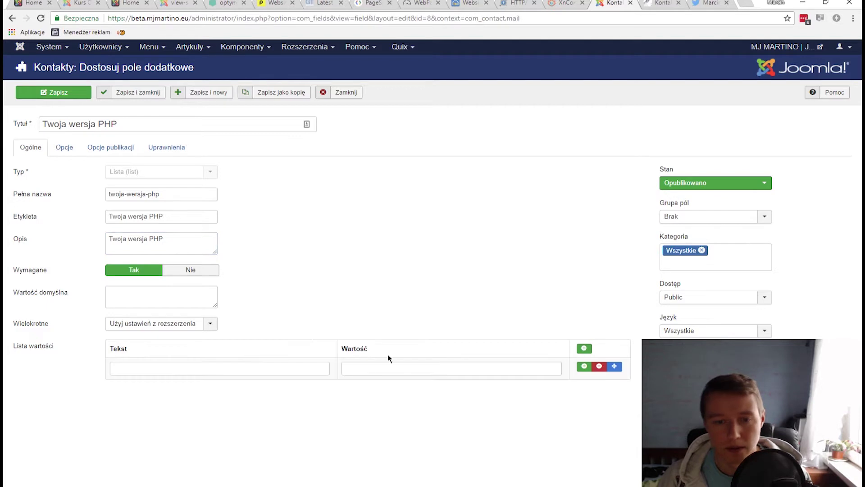
pyautogui.click(223, 365)
pyautogui.write('PHP 5.')
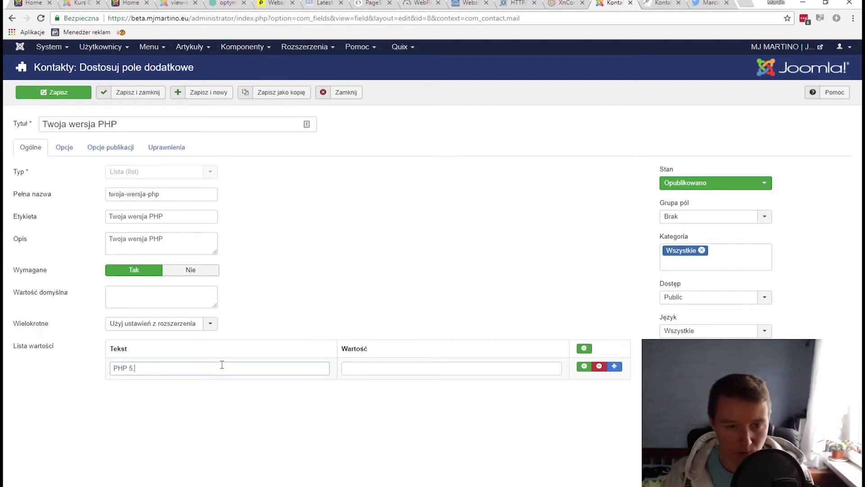
pyautogui.write('5')
pyautogui.moveTo(220, 365); pyautogui.dragTo(106, 359)
pyautogui.hotkey('ctrl', 'c')
pyautogui.click(396, 368)
pyautogui.hotkey('ctrl', 'v')
# Add a second list option with "PHP 5.6" as both text and value
pyautogui.click(584, 366)
pyautogui.click(212, 386)
pyautogui.hotkey('ctrl', 'v')
pyautogui.hotkey('ctrl', 'v')
pyautogui.press('BackSpace')
pyautogui.write('6')
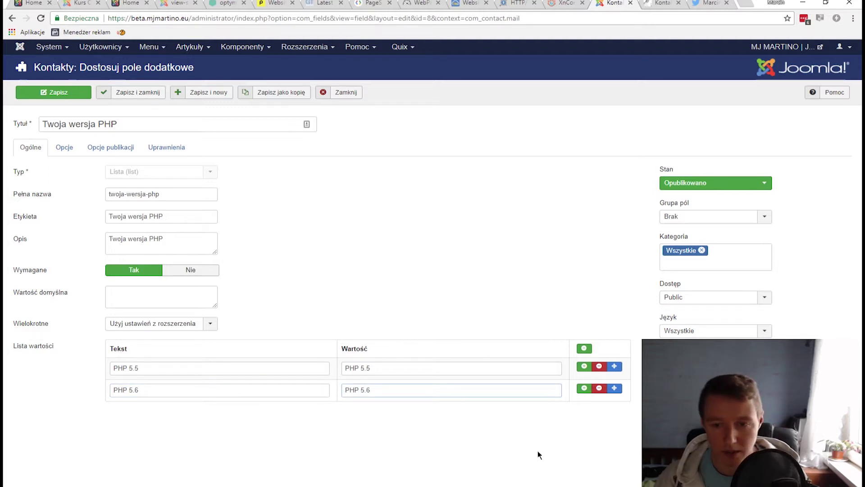
# Add a third list option with "PHP 7.x" as both text and value
pyautogui.click(585, 388)
pyautogui.click(248, 406)
pyautogui.hotkey('ctrl', 'v')
pyautogui.press('BackSpace')
pyautogui.press('BackSpace')
pyautogui.press('BackSpace')
pyautogui.write('7')
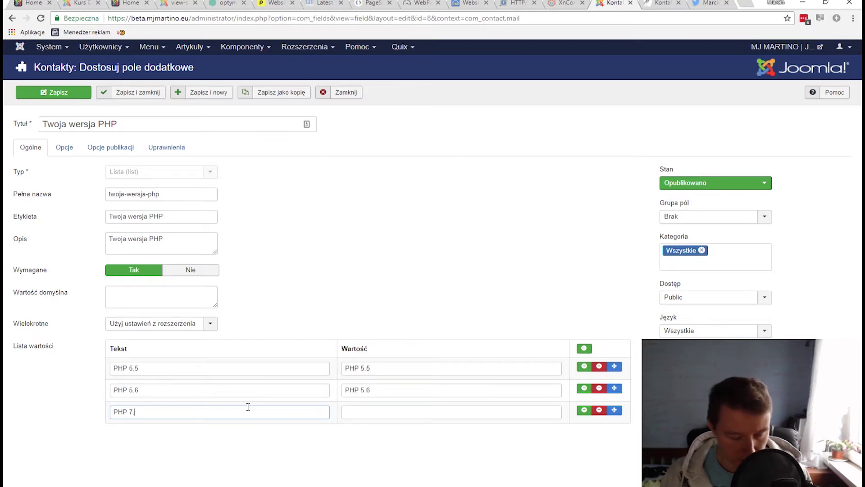
pyautogui.write('.x')
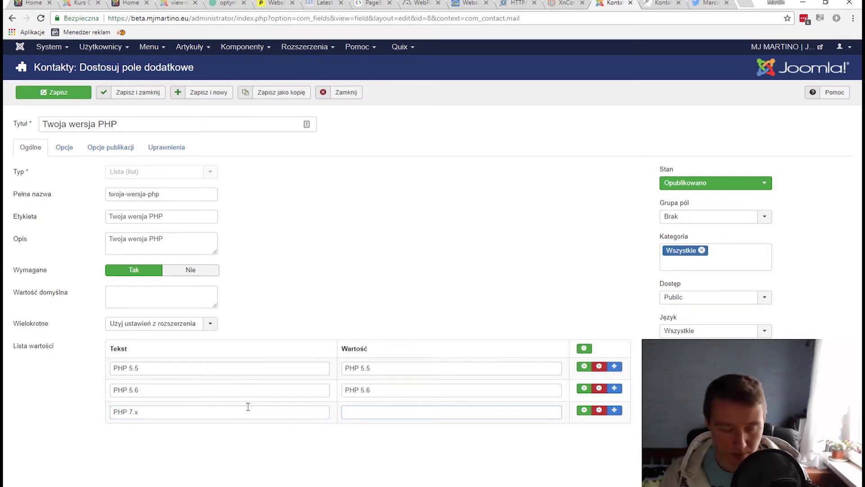
pyautogui.hotkey('ctrl', 'v')
pyautogui.press('BackSpace')
pyautogui.press('BackSpace')
pyautogui.press('BackSpace')
pyautogui.write('7.x')
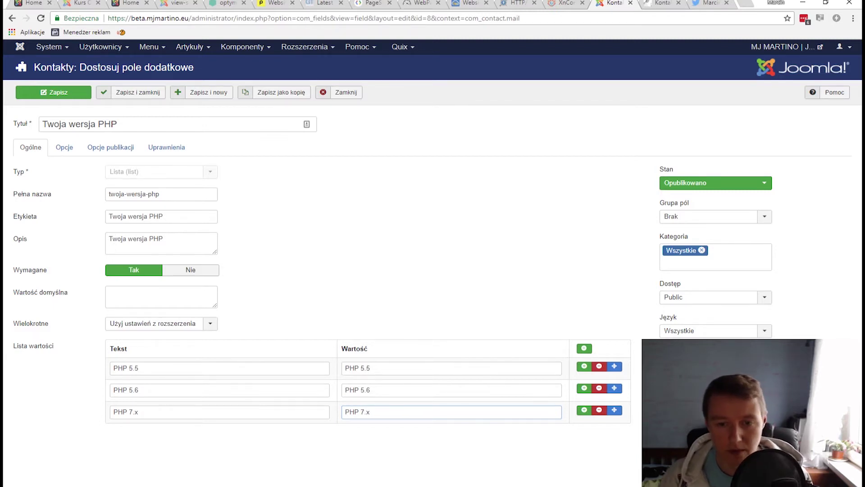
# Add a fourth list option with "PHP 7.2" as both text and value
pyautogui.click(584, 409)
pyautogui.click(155, 432)
pyautogui.hotkey('ctrl', 'v')
pyautogui.press('BackSpace')
pyautogui.press('BackSpace')
pyautogui.write('7.2')
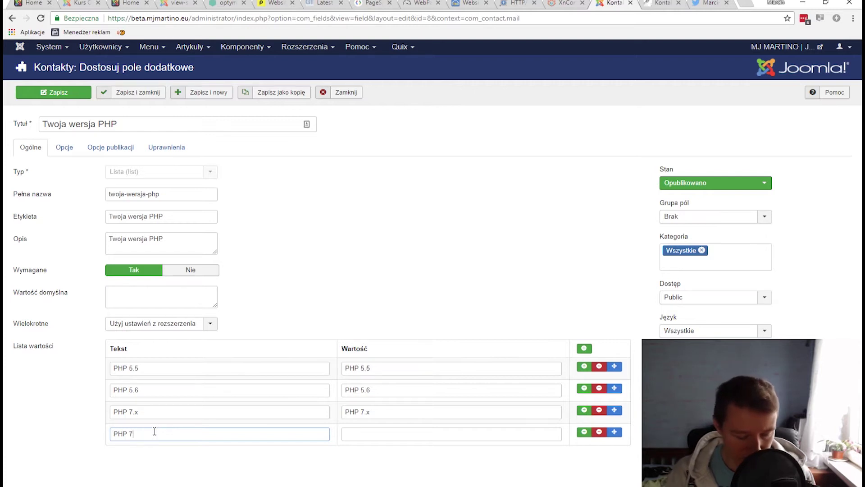
pyautogui.press('Tab')
pyautogui.hotkey('ctrl', 'v')
pyautogui.press('BackSpace')
pyautogui.press('BackSpace')
pyautogui.press('BackSpace')
pyautogui.write('7.2')
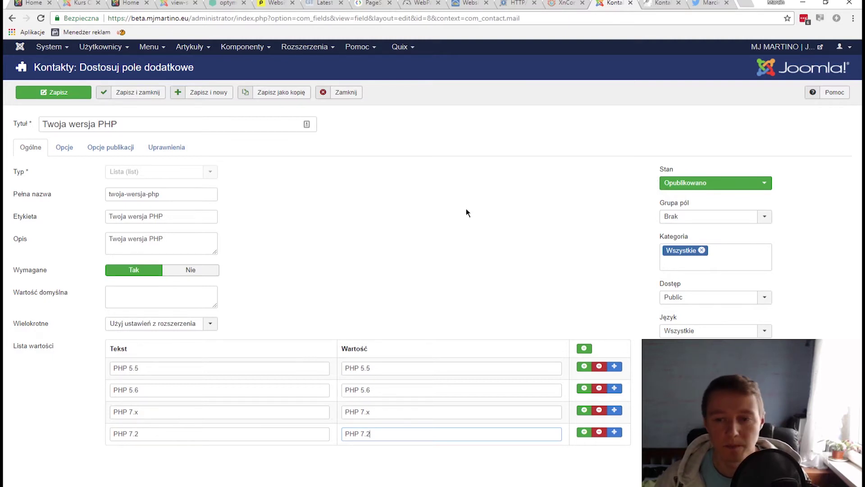
# Keep the field group at Brak, and save and close the PHP version field
pyautogui.click(764, 217)
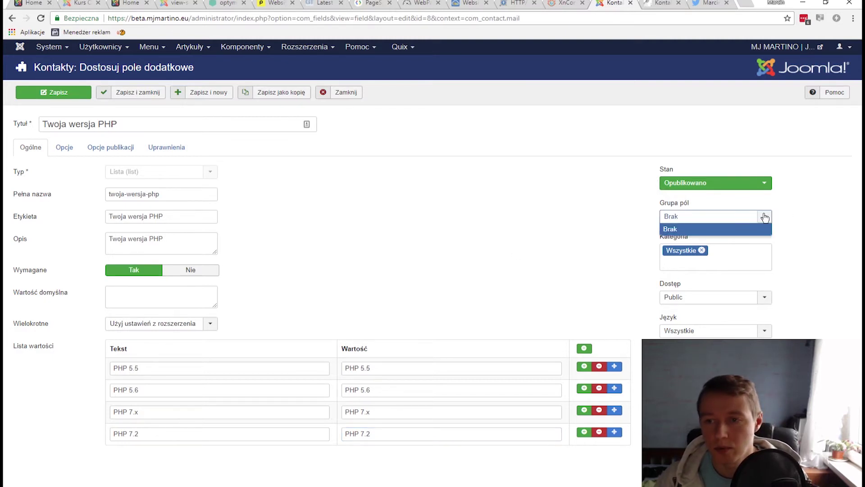
pyautogui.click(661, 228)
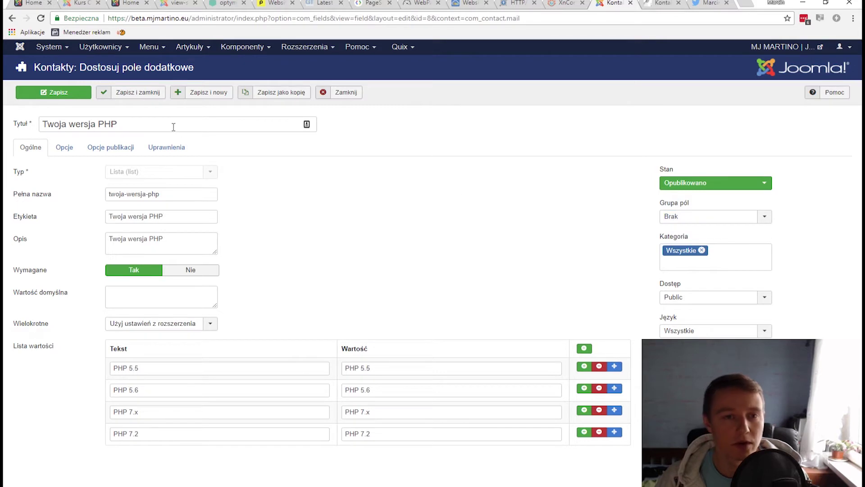
pyautogui.click(127, 94)
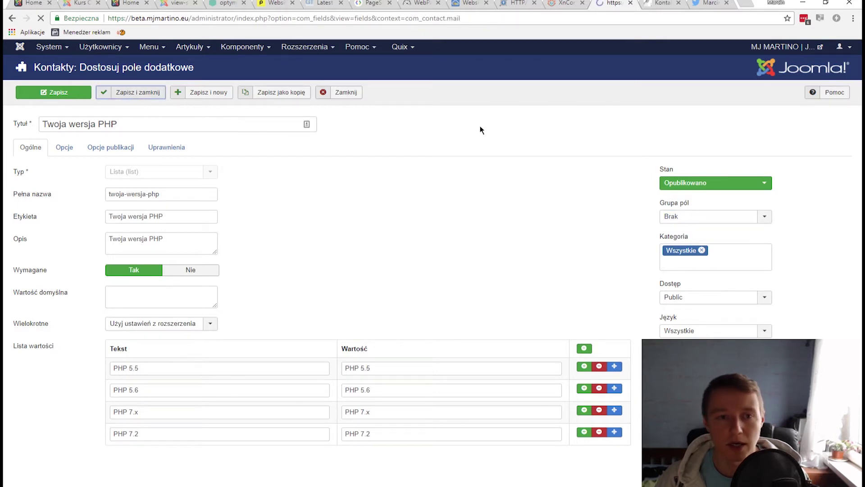
# Reload the public contact page and check the PHP version list in the contact form
pyautogui.click(654, 5)
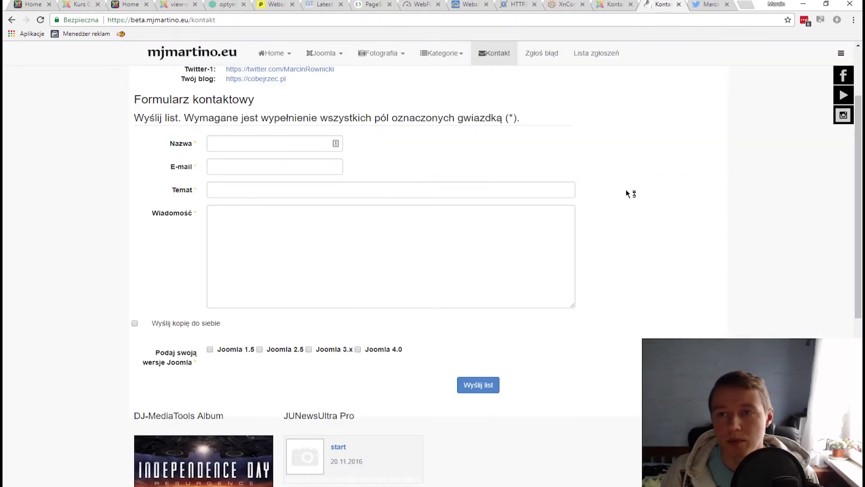
pyautogui.press('F5')
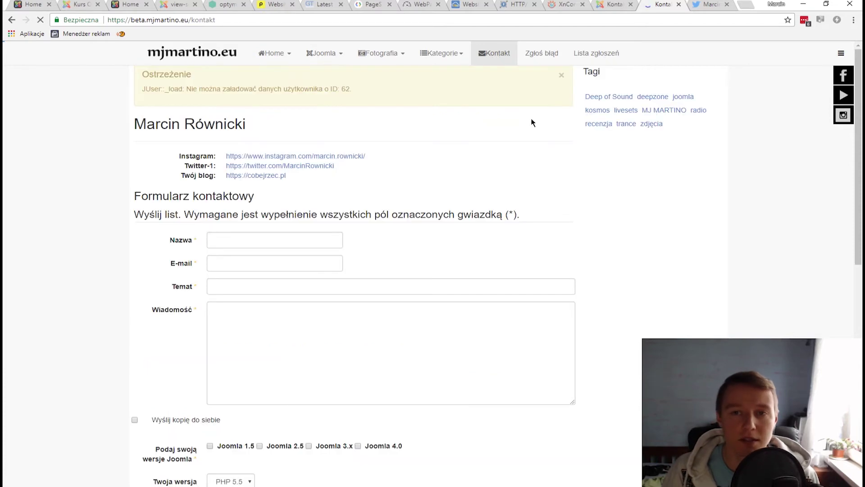
pyautogui.scroll(-5, 496, 138)
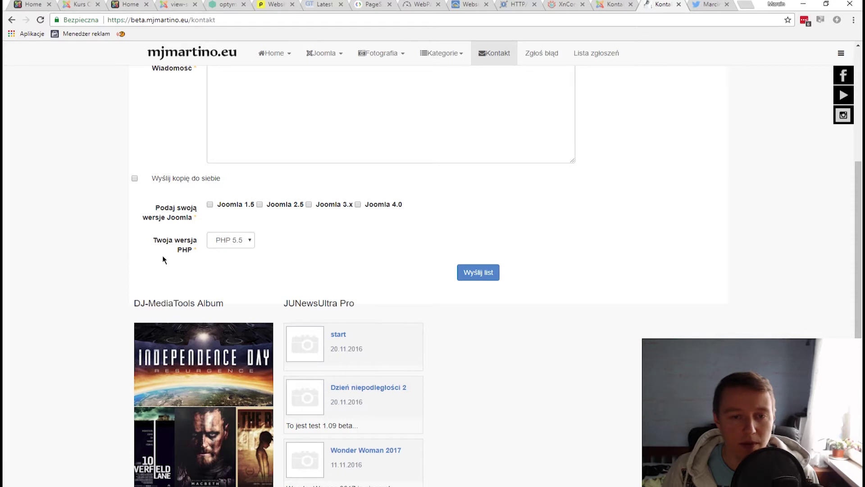
# Check the PHP version field's description and options, then tick Joomla 4.0 and choose PHP 5.6 in the contact form
pyautogui.moveTo(190, 245)
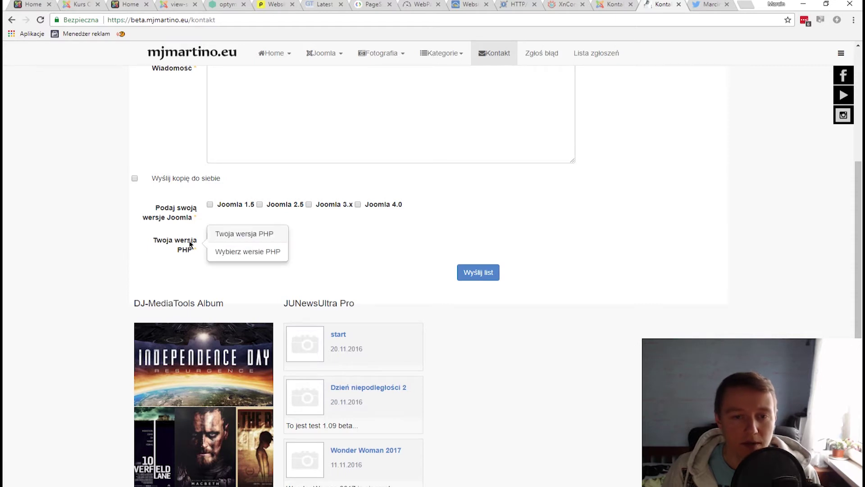
pyautogui.click(248, 246)
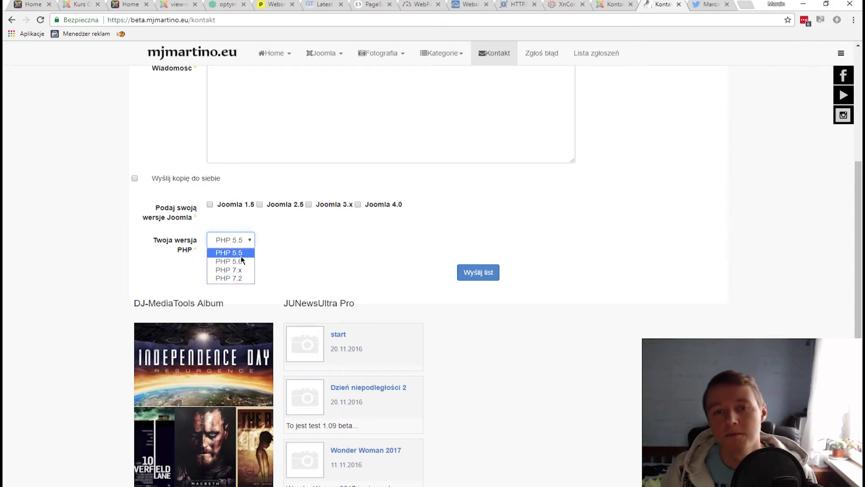
pyautogui.click(362, 239)
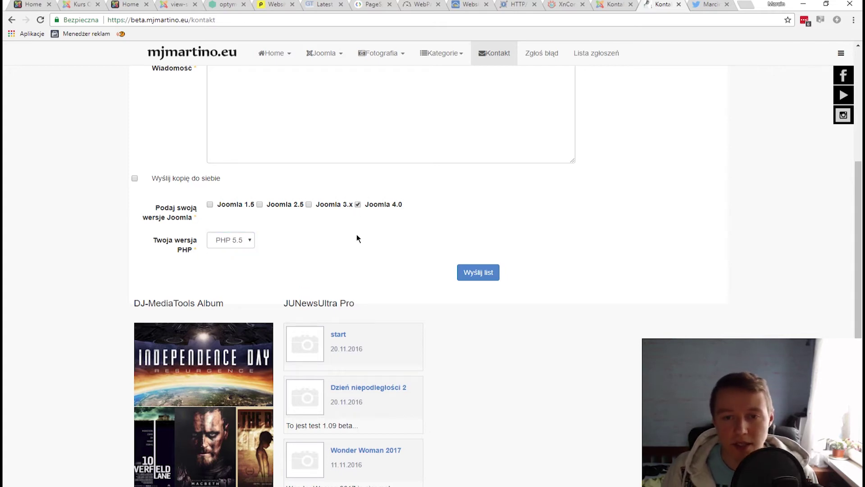
pyautogui.click(244, 239)
pyautogui.click(248, 259)
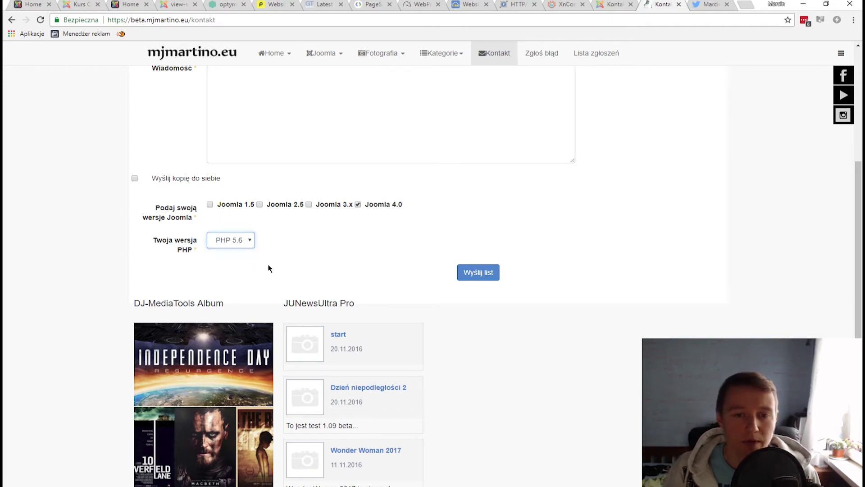
pyautogui.click(313, 261)
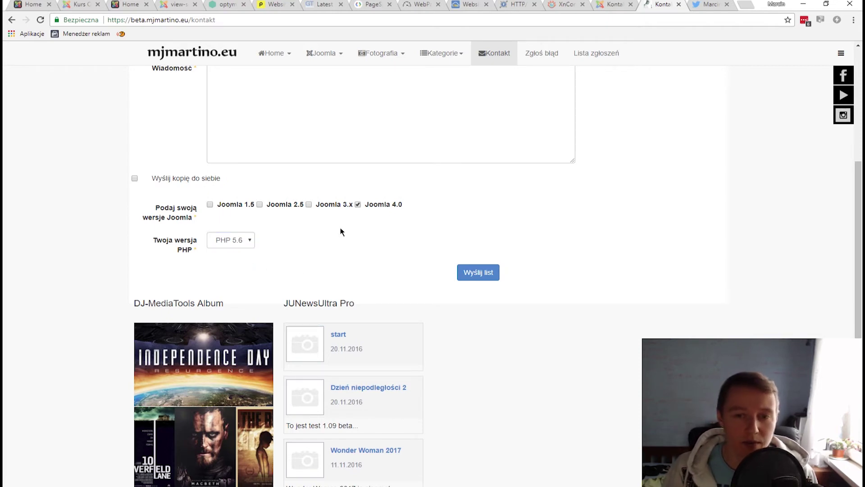
# Change the contact form's PHP version to PHP 7.2 and review the whole contact page with its custom fields
pyautogui.click(252, 237)
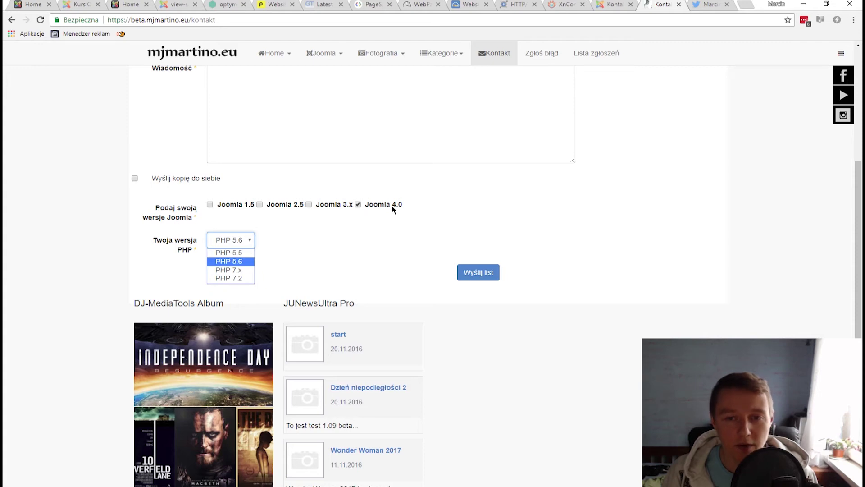
pyautogui.click(235, 278)
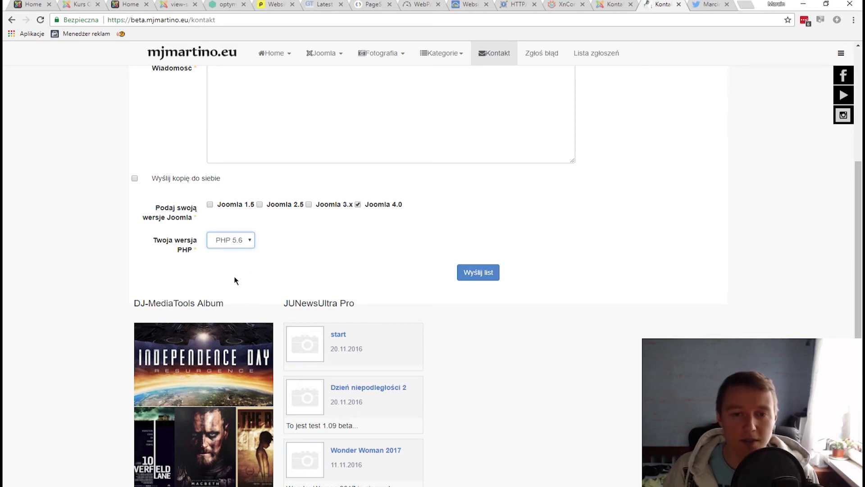
pyautogui.scroll(5, 620, 224)
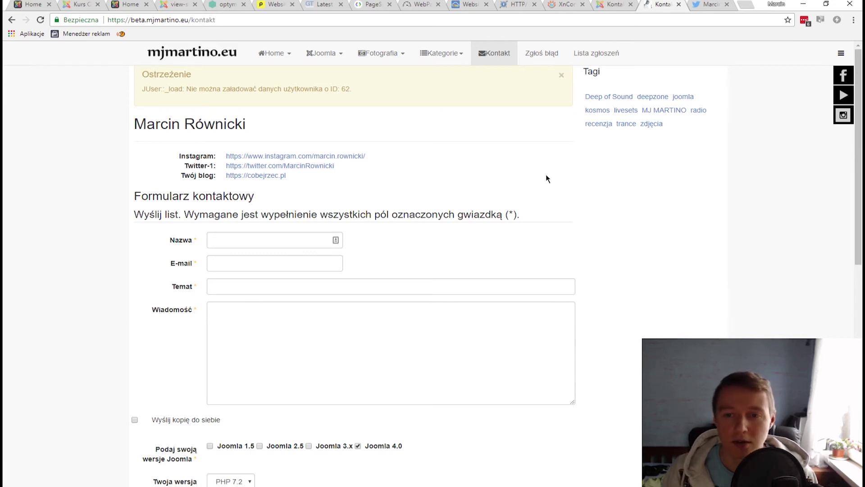
pyautogui.scroll(-2, 557, 198)
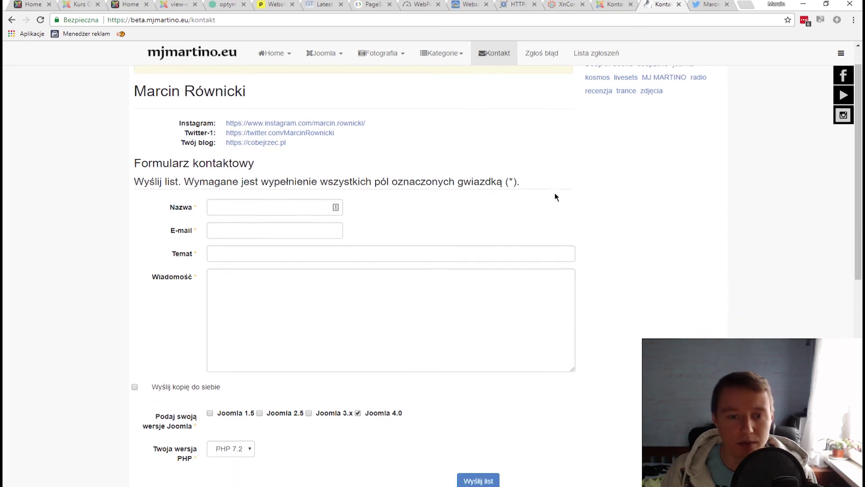
pyautogui.scroll(2, 545, 195)
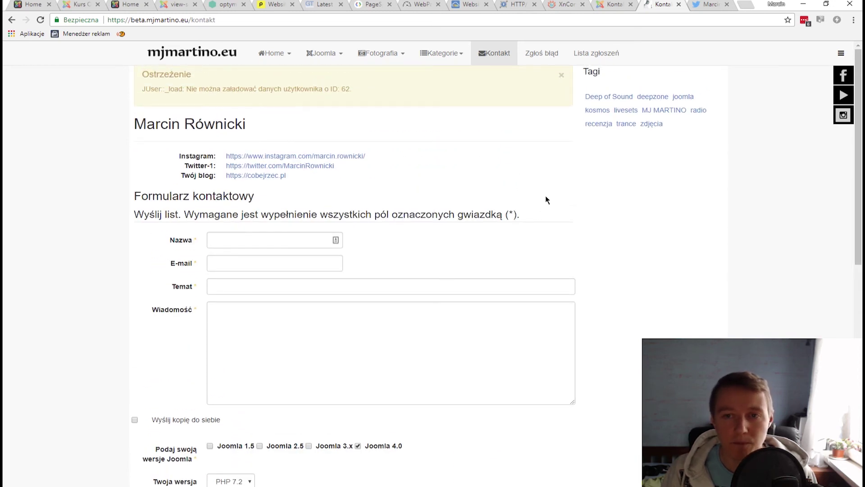